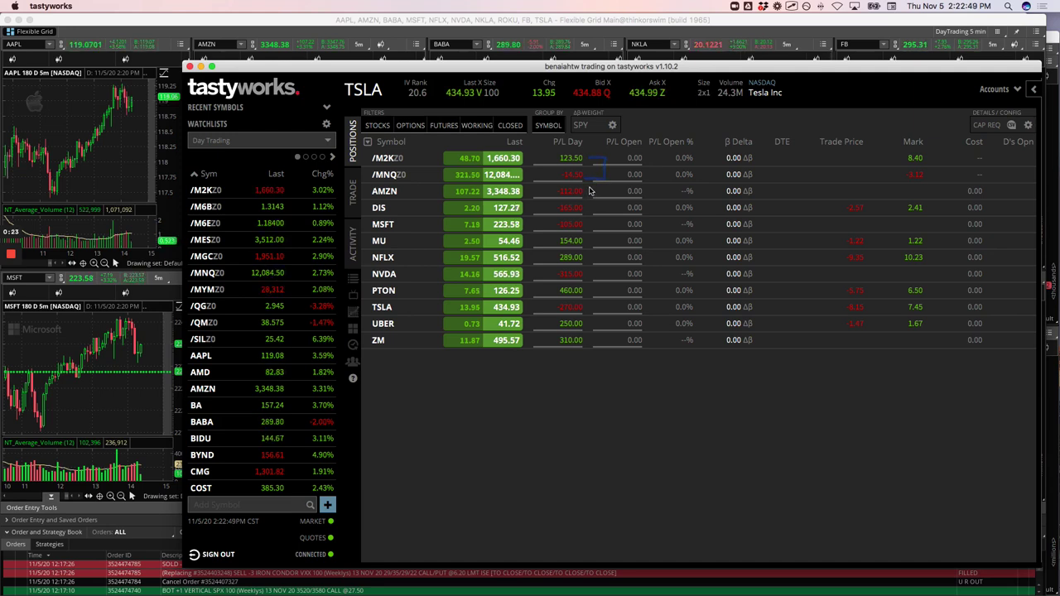
# Tick off the day's profit/loss entries for the stock positions from AMZN down to ZM
pyautogui.moveTo(590, 191); pyautogui.dragTo(601, 188)
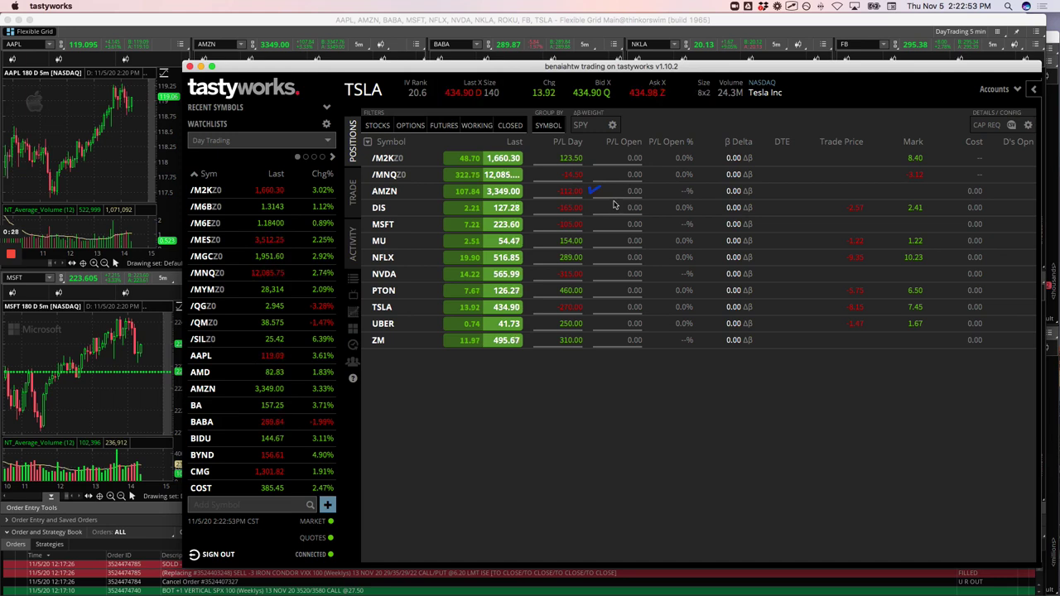
pyautogui.moveTo(591, 206)
pyautogui.mouseDown()
pyautogui.moveTo(603, 201)
pyautogui.moveTo(592, 243)
pyautogui.moveTo(604, 222)
pyautogui.mouseUp()
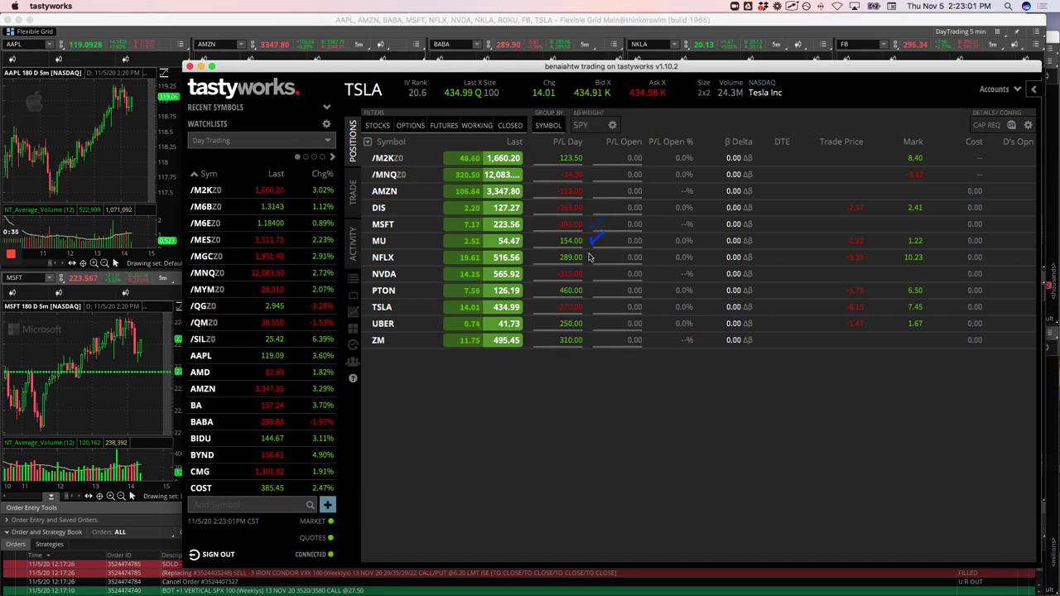
pyautogui.moveTo(589, 257)
pyautogui.mouseDown()
pyautogui.moveTo(603, 249)
pyautogui.moveTo(585, 275)
pyautogui.moveTo(599, 268)
pyautogui.mouseUp()
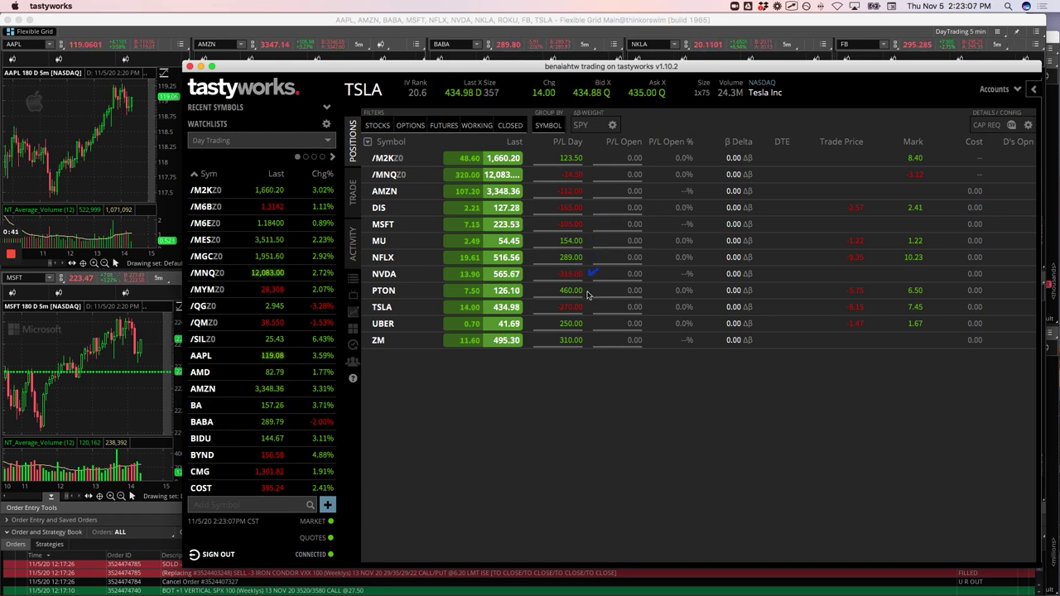
pyautogui.moveTo(588, 290); pyautogui.dragTo(603, 284)
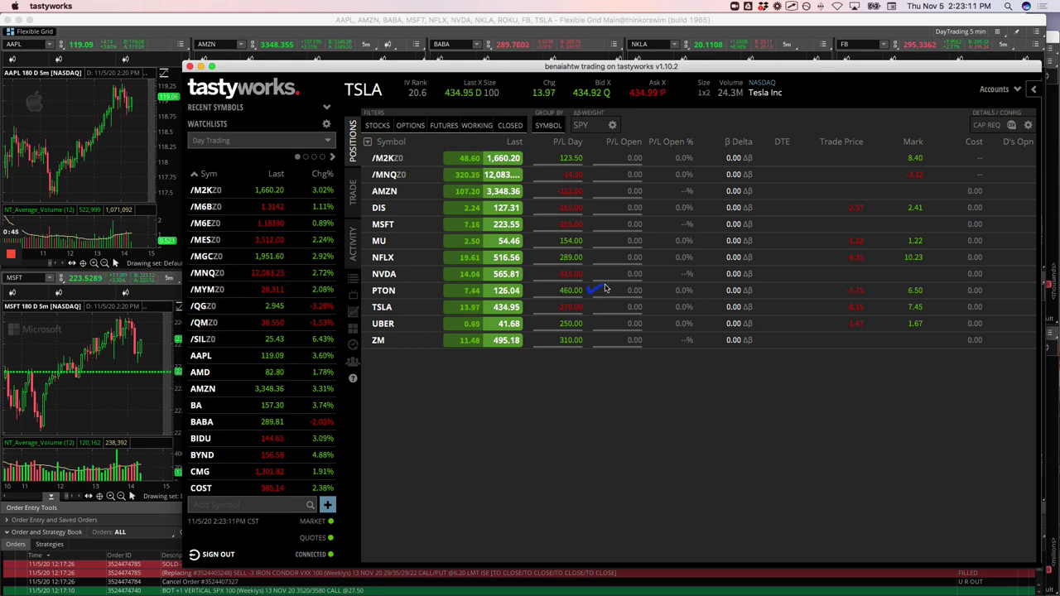
pyautogui.moveTo(588, 308)
pyautogui.mouseDown()
pyautogui.moveTo(600, 306)
pyautogui.moveTo(587, 327)
pyautogui.moveTo(605, 317)
pyautogui.moveTo(593, 345)
pyautogui.moveTo(605, 338)
pyautogui.mouseUp()
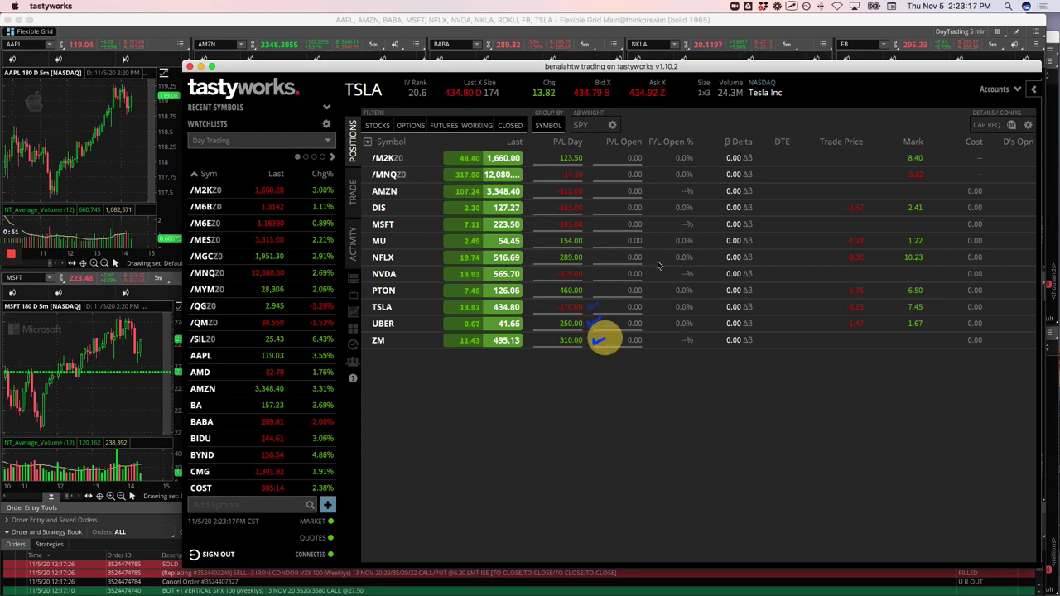
# Move the tastyworks window off the thinkorswim chart grid and point out the morning price action on the AMZN chart
pyautogui.moveTo(504, 66); pyautogui.dragTo(1059, 126)
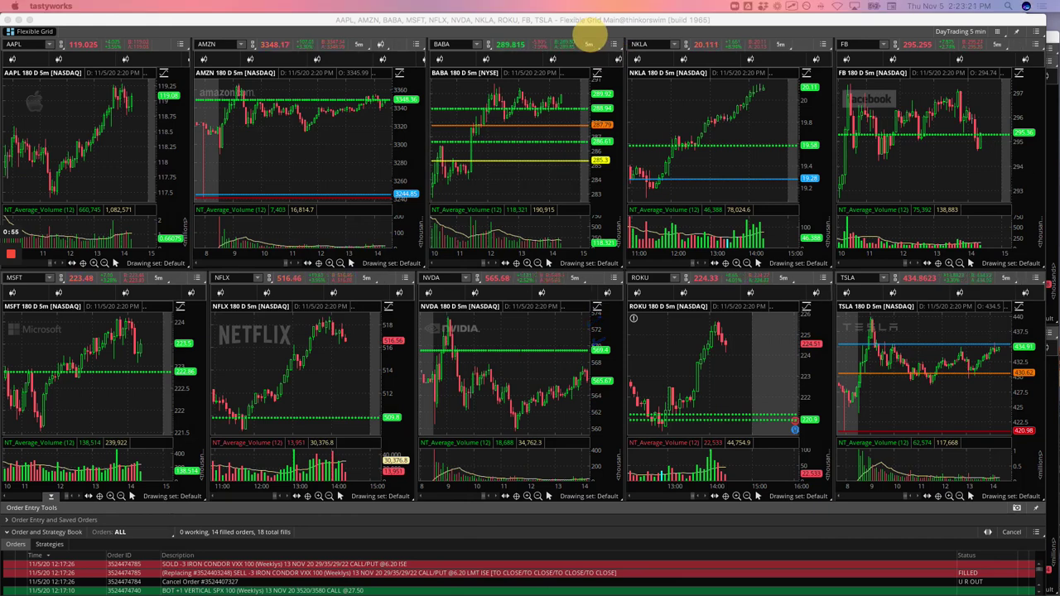
pyautogui.click(231, 104)
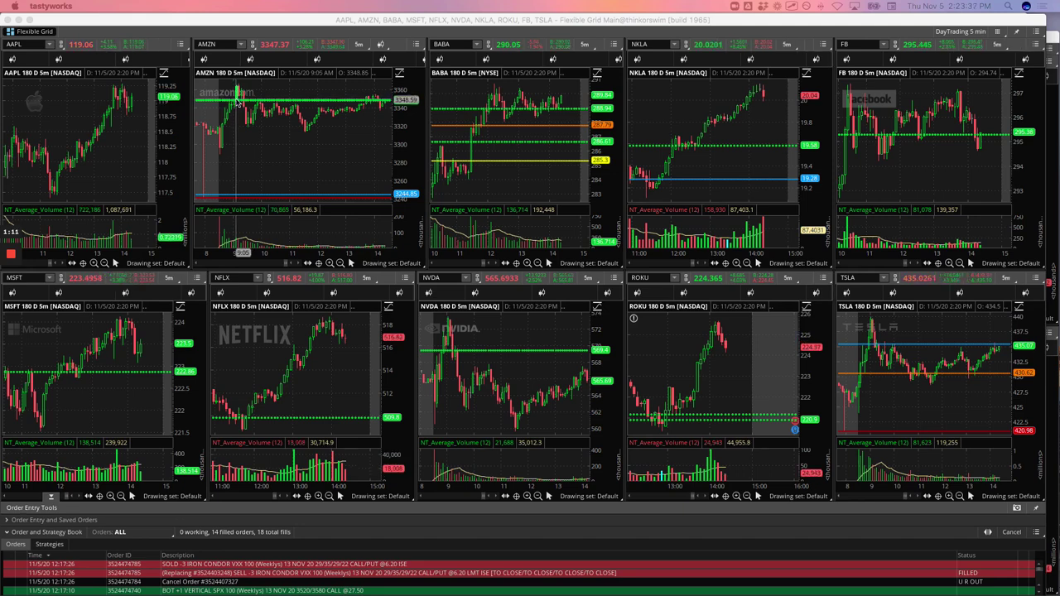
pyautogui.click(241, 171)
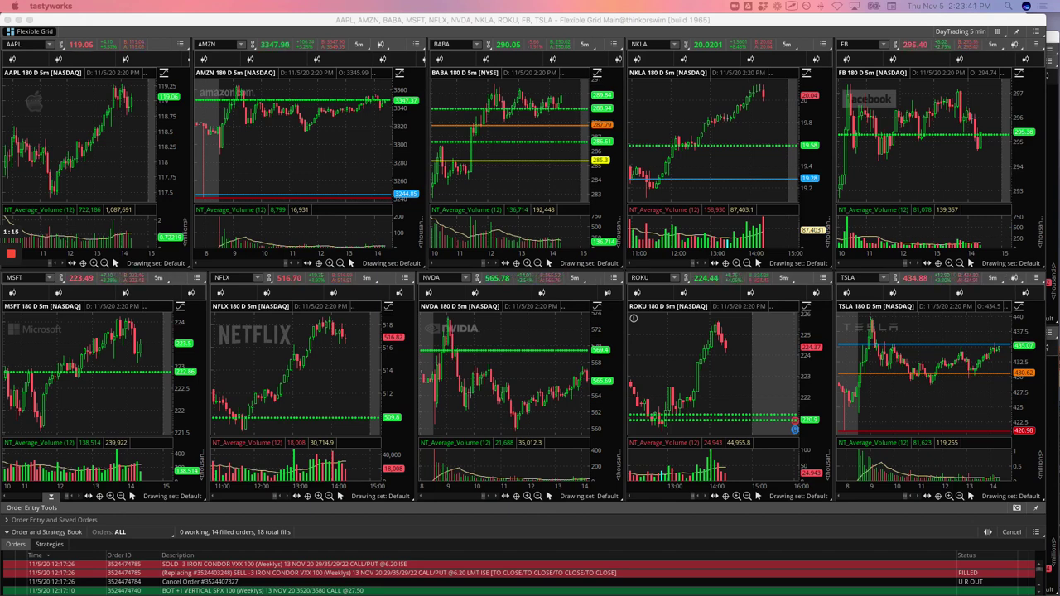
# Bring up the BA–UBER chart grid and trace the DIS pullback around the orange level line
pyautogui.click(1052, 37)
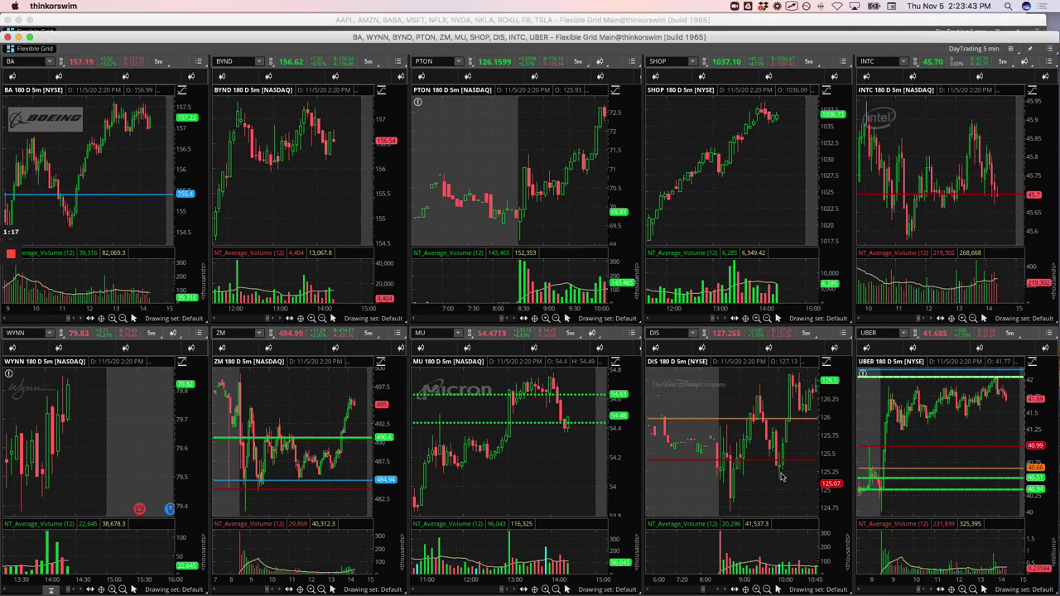
pyautogui.scroll(10, 780, 476)
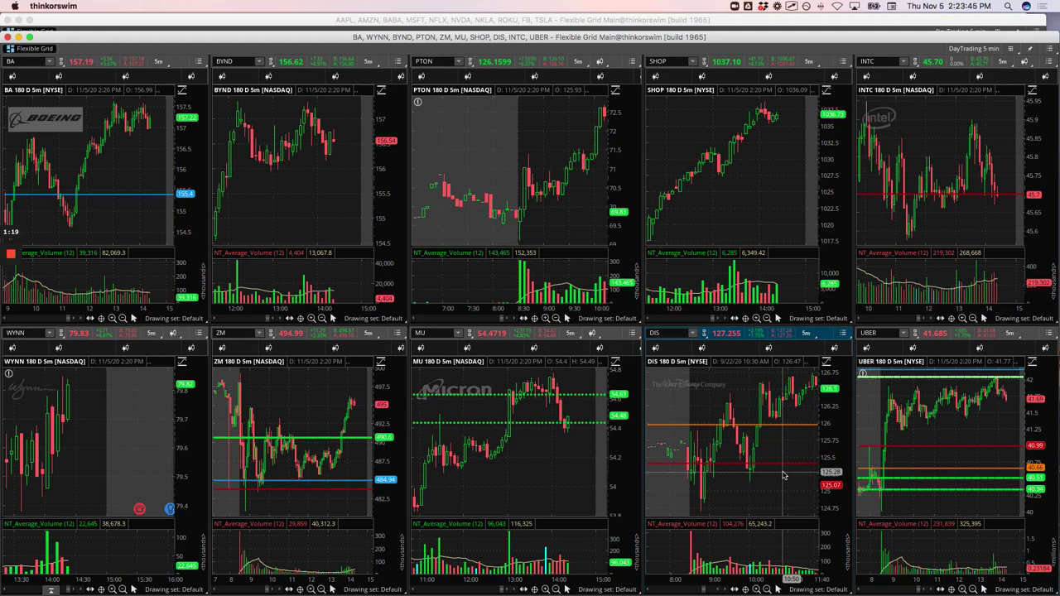
pyautogui.scroll(-5, 783, 475)
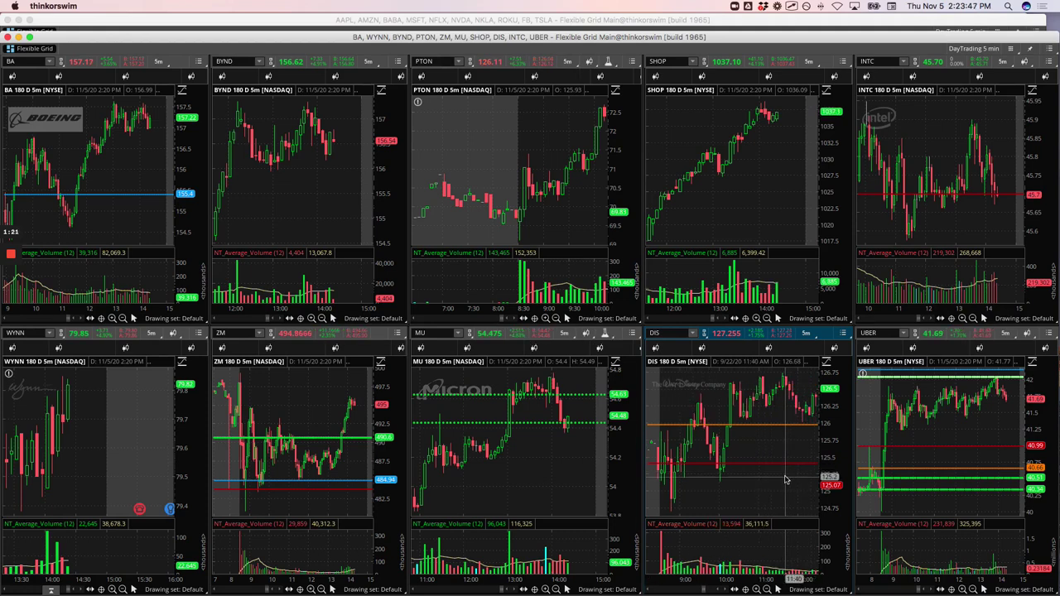
pyautogui.scroll(3, 787, 479)
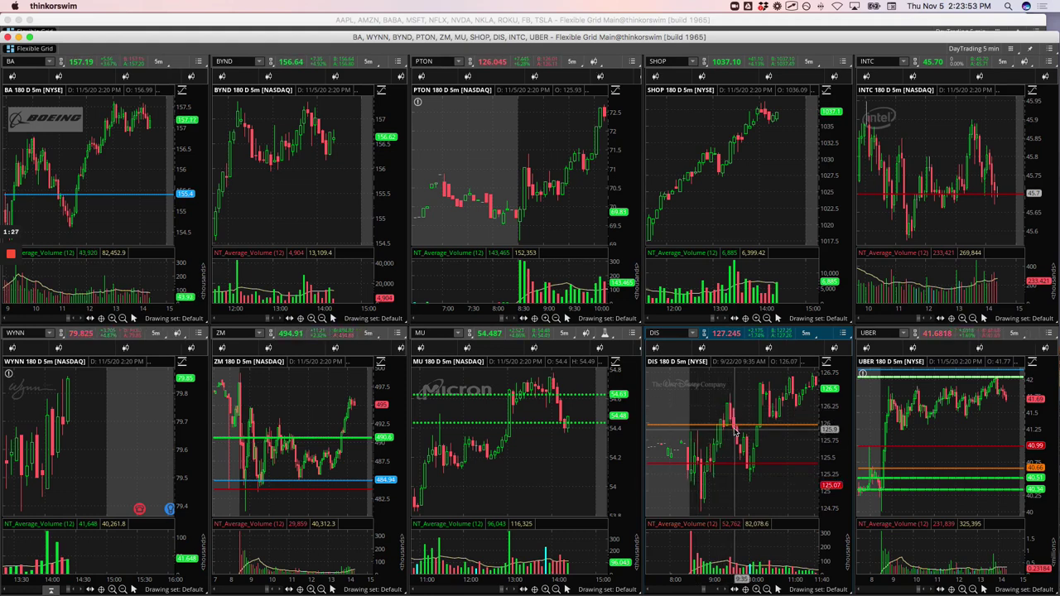
pyautogui.click(738, 432)
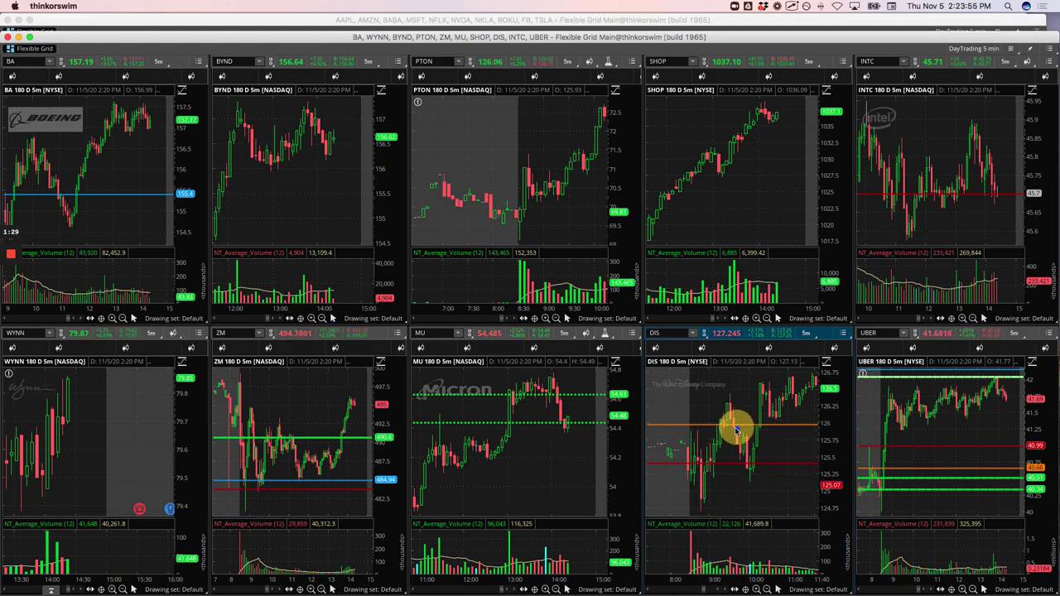
pyautogui.moveTo(734, 431); pyautogui.dragTo(745, 450)
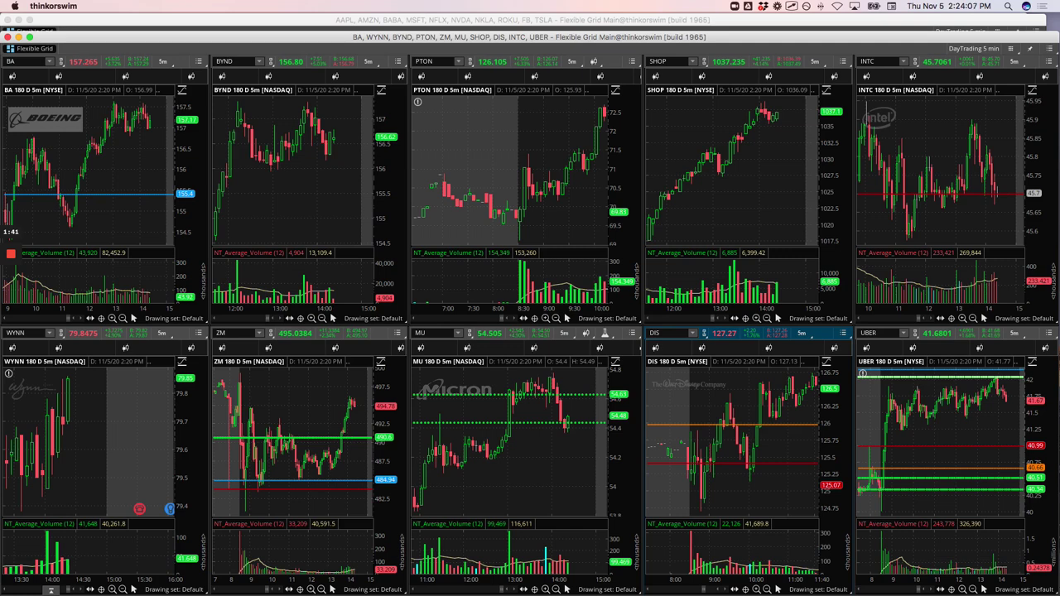
pyautogui.click(239, 176)
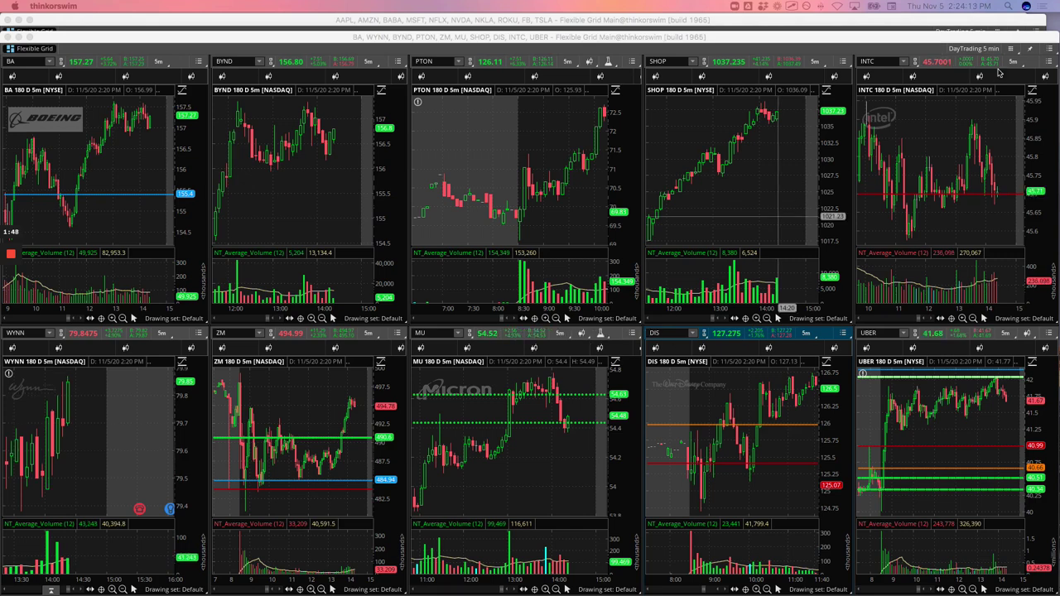
# Return to the AAPL–TSLA chart grid, mark the morning rise and pullback on the MSFT chart, and clear the marks
pyautogui.click(1031, 26)
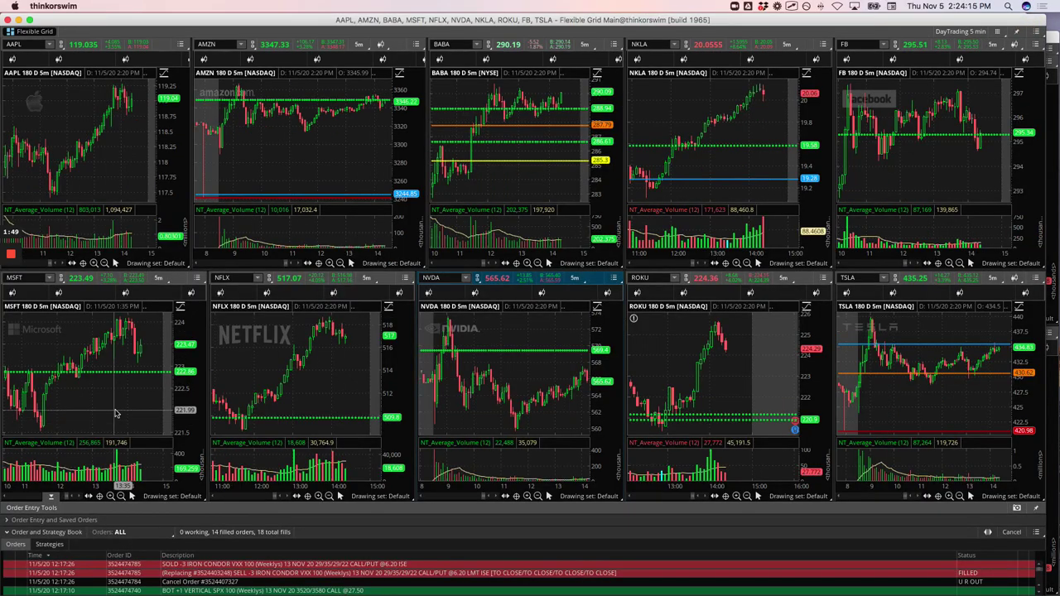
pyautogui.hscroll(-5, 117, 413)
pyautogui.scroll(5, 119, 414)
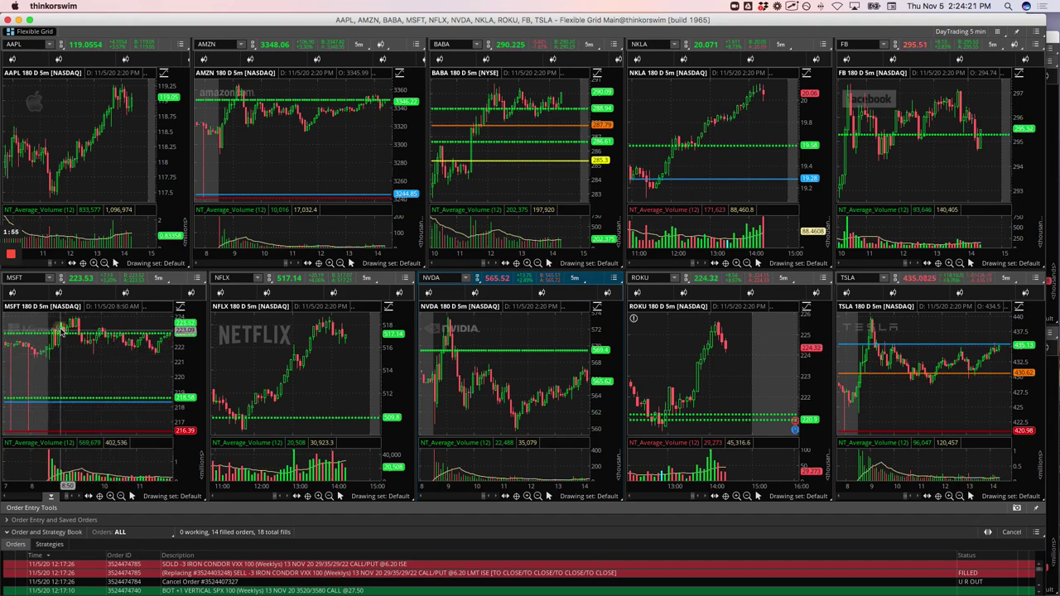
pyautogui.moveTo(61, 330); pyautogui.dragTo(68, 331)
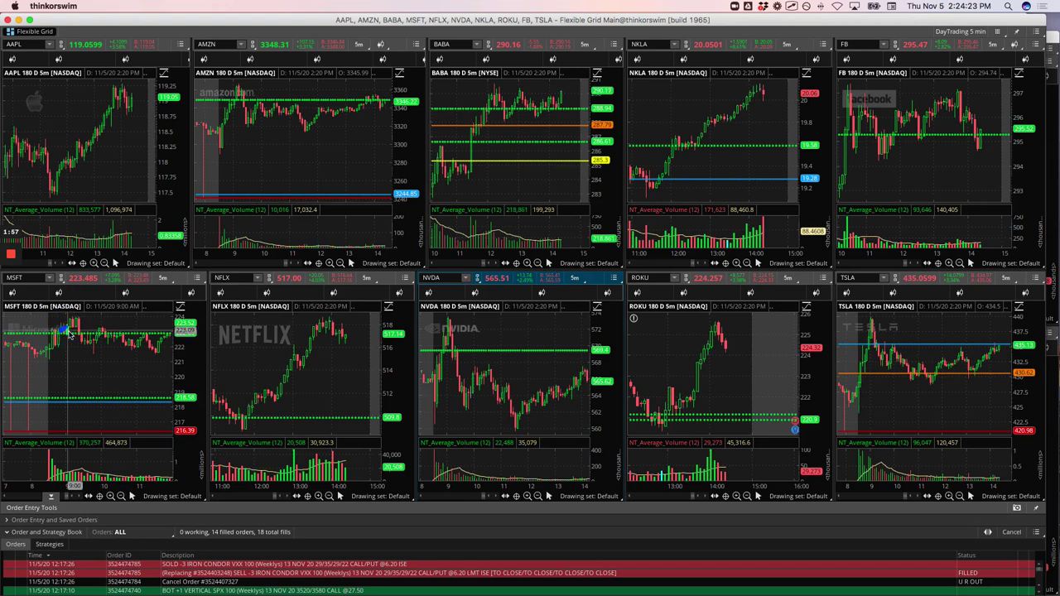
pyautogui.click(71, 323)
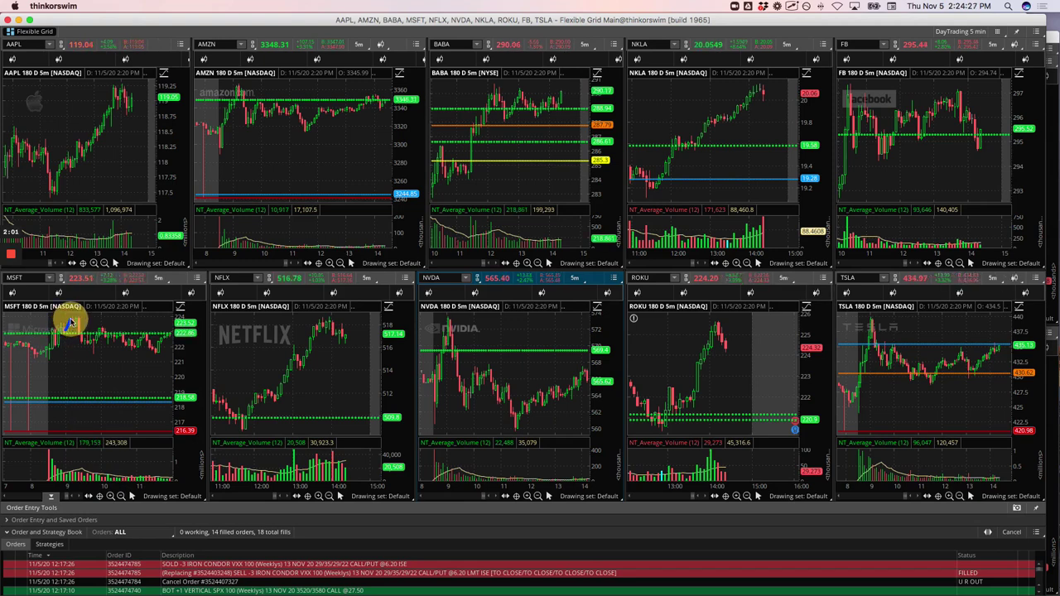
pyautogui.click(80, 337)
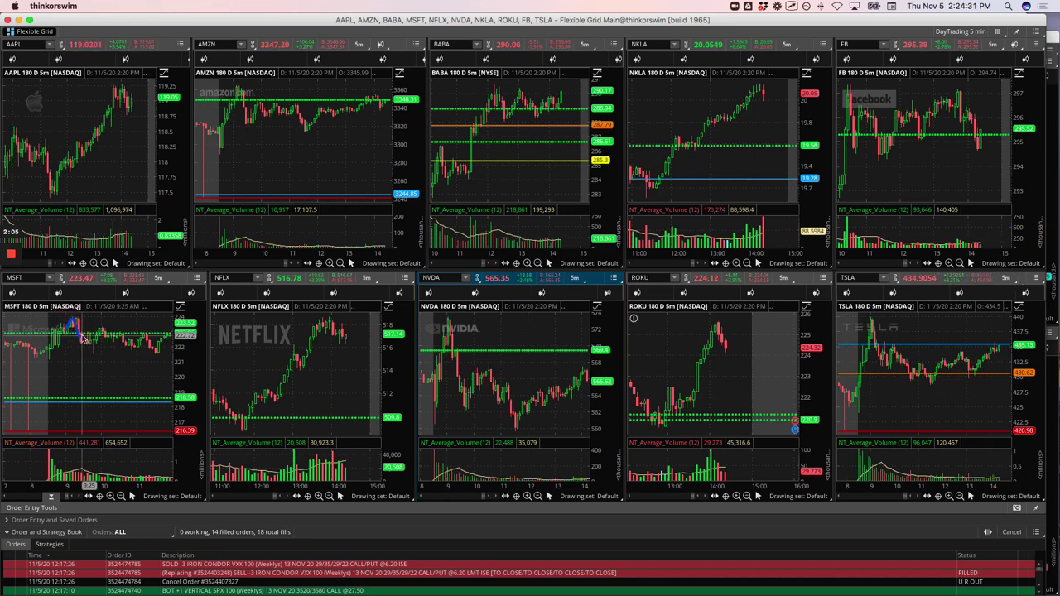
pyautogui.press('Escape')
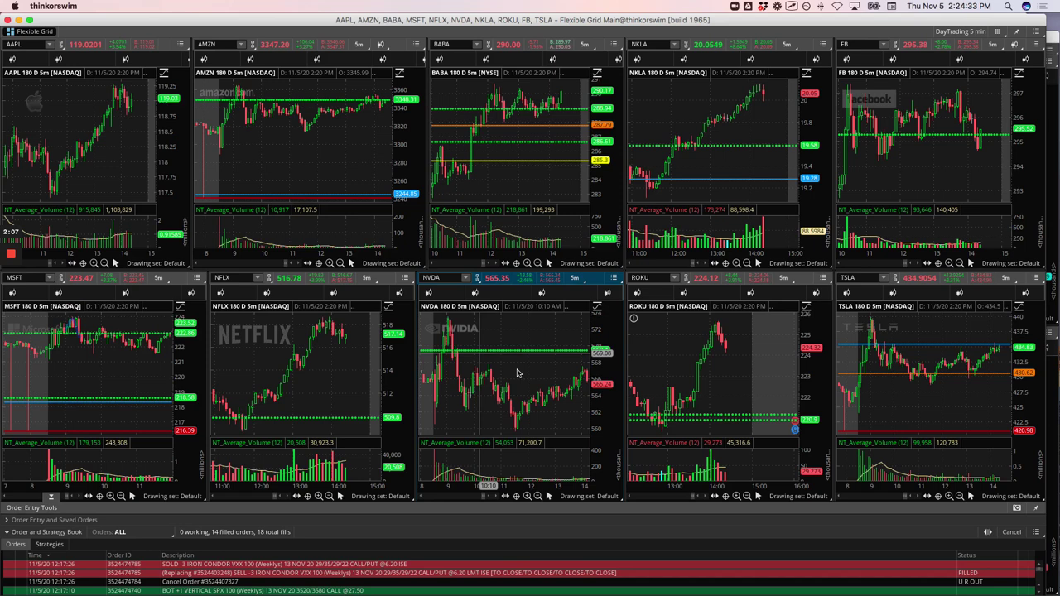
# Switch to the BA–UBER chart grid and trace the MU chart's consolidation following its morning climb
pyautogui.click(1054, 39)
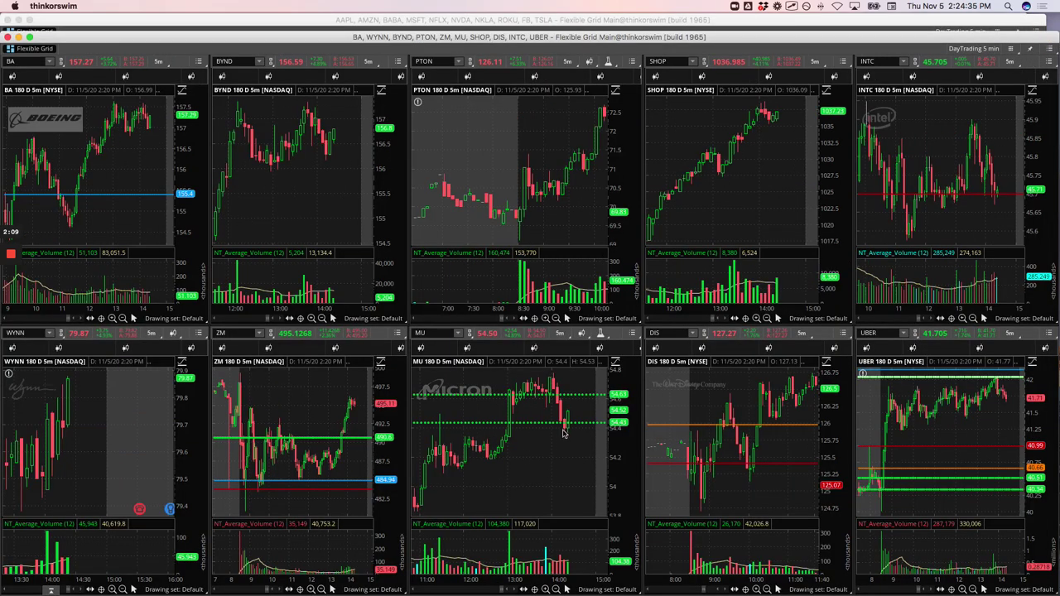
pyautogui.scroll(5, 560, 433)
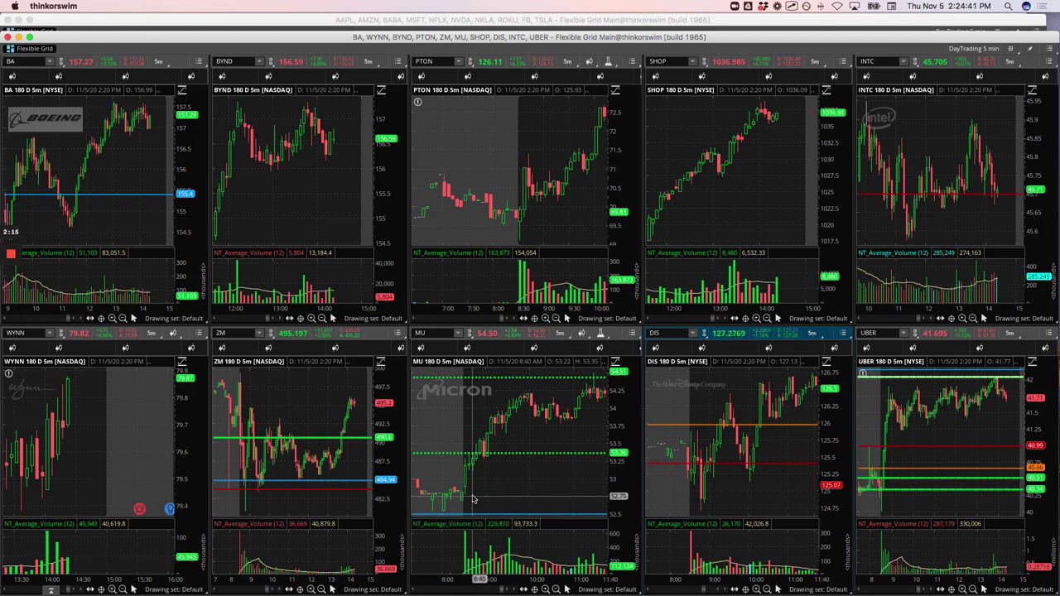
pyautogui.click(532, 406)
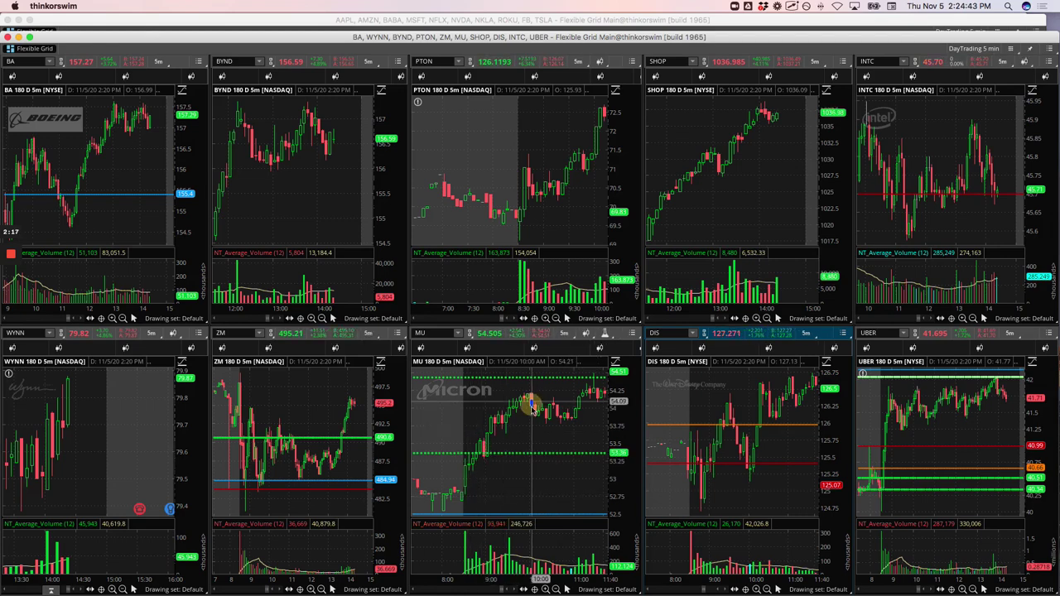
pyautogui.moveTo(533, 408)
pyautogui.mouseDown()
pyautogui.moveTo(552, 417)
pyautogui.moveTo(590, 389)
pyautogui.moveTo(591, 408)
pyautogui.mouseUp()
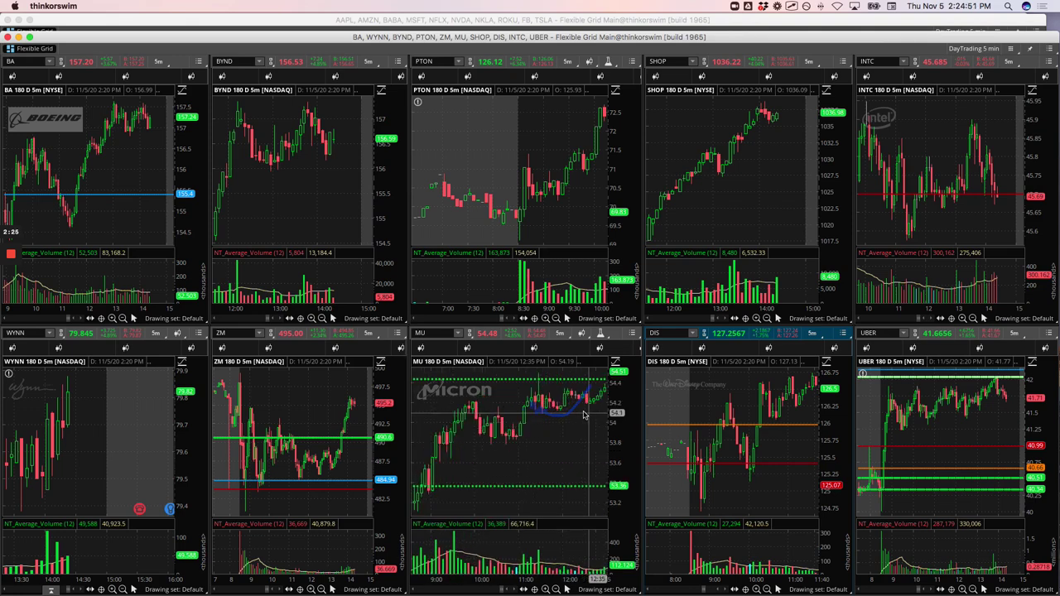
pyautogui.moveTo(537, 394); pyautogui.dragTo(558, 411)
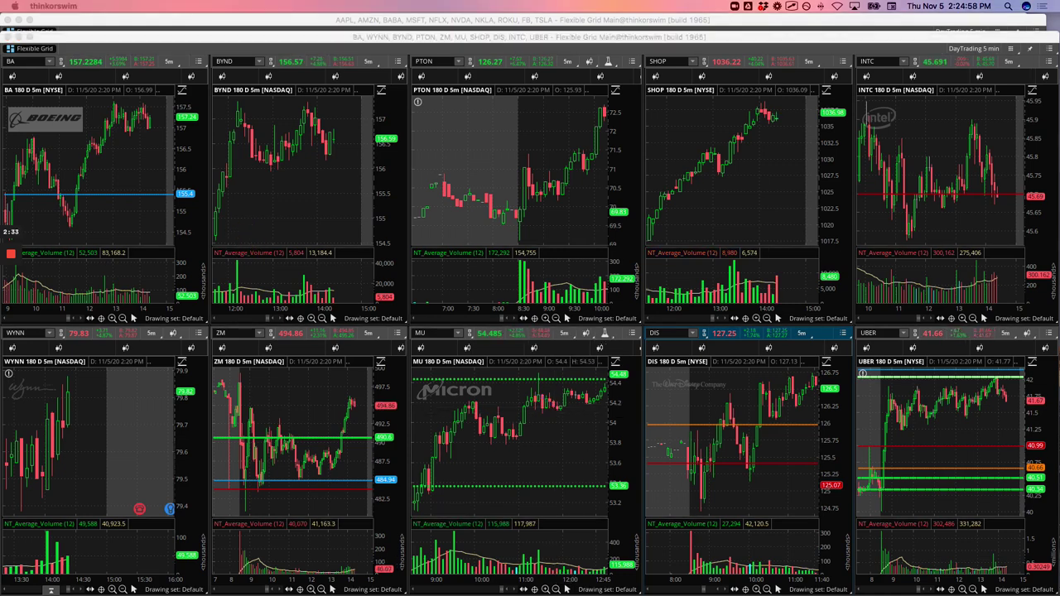
# Return to the AAPL–TSLA chart grid and trace the NFLX chart's morning rally, pullback and second climb
pyautogui.click(1037, 23)
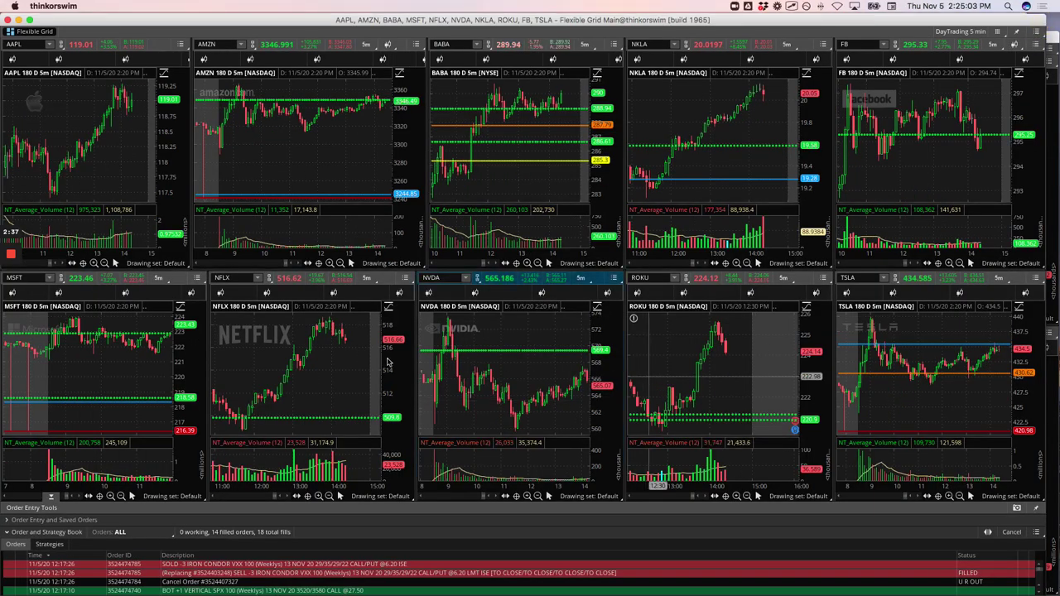
pyautogui.scroll(10, 311, 372)
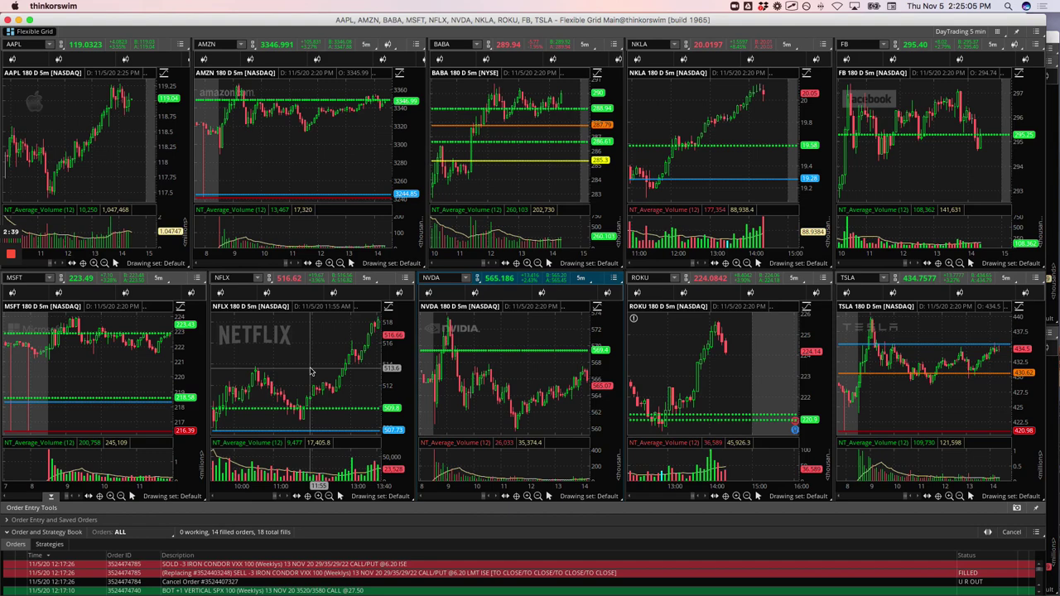
pyautogui.scroll(10, 311, 372)
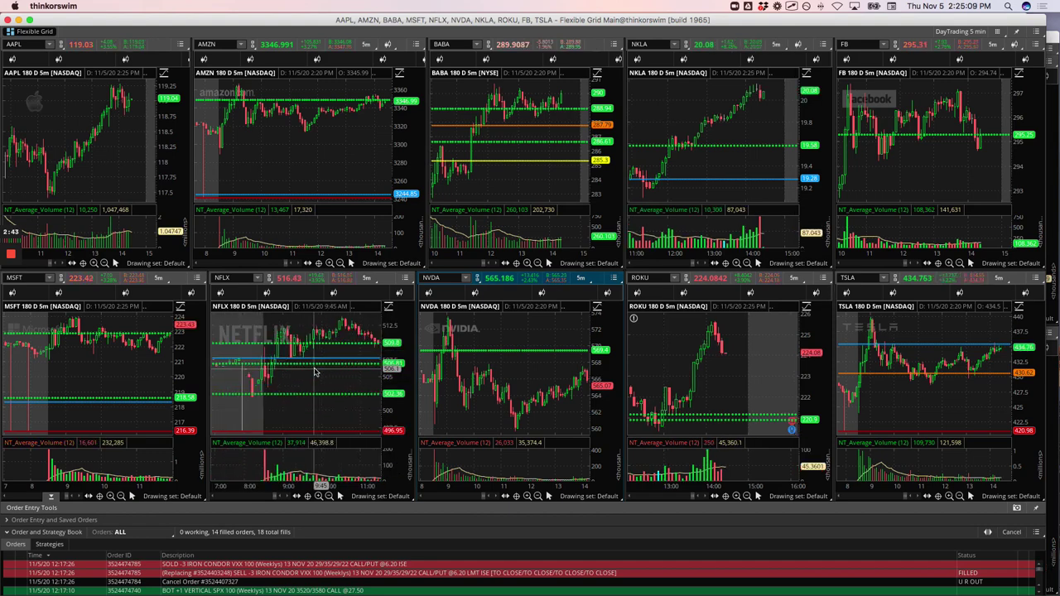
pyautogui.moveTo(270, 383)
pyautogui.mouseDown()
pyautogui.moveTo(286, 334)
pyautogui.moveTo(290, 353)
pyautogui.mouseUp()
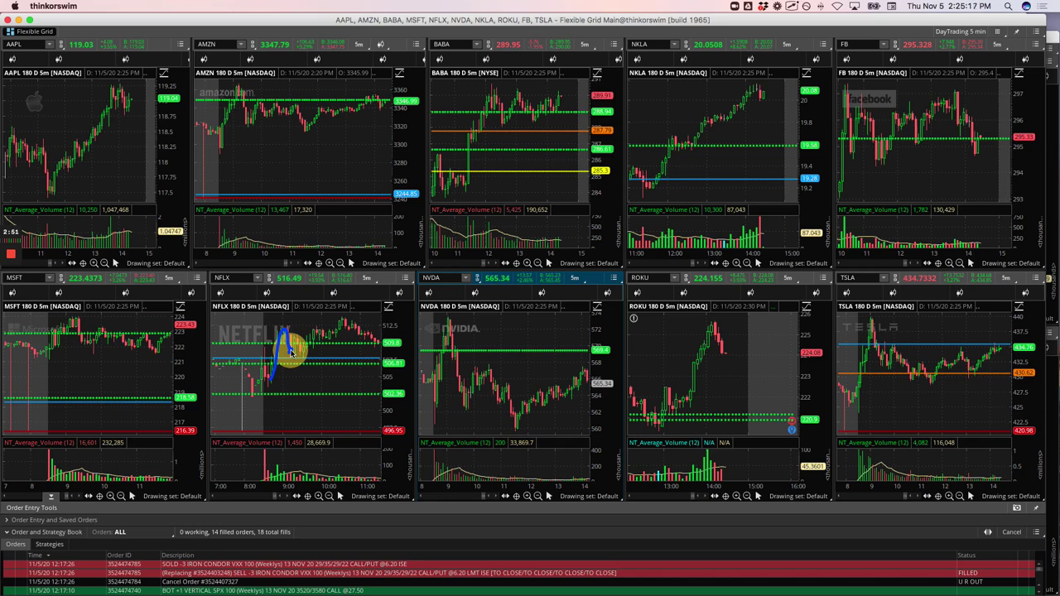
pyautogui.moveTo(296, 351); pyautogui.dragTo(338, 328)
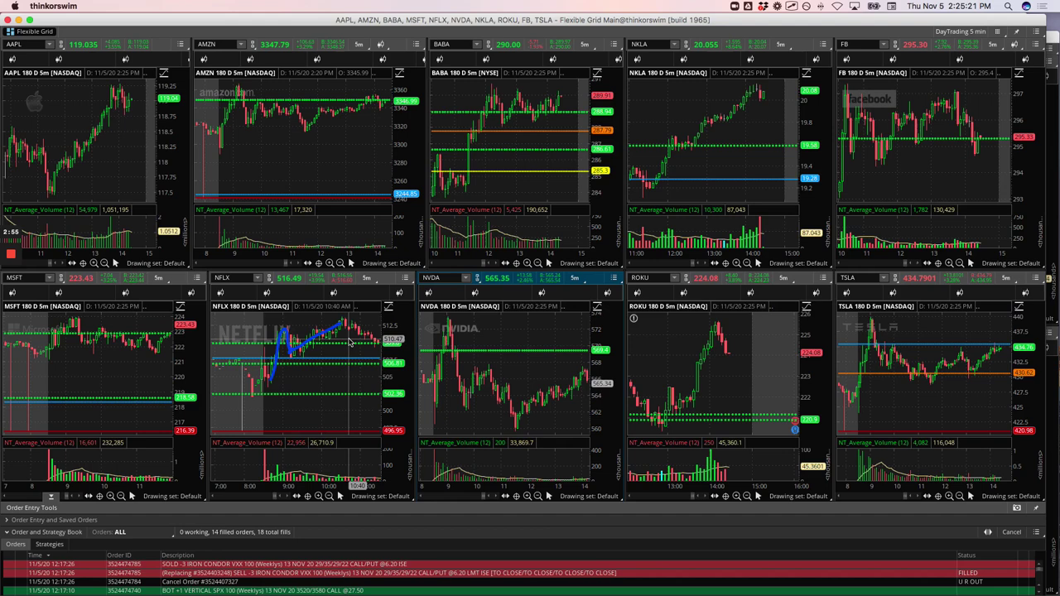
# Mark the midday dip and recovery on the NFLX chart as a curve and advance it to the latest candles
pyautogui.hscroll(5, 350, 341)
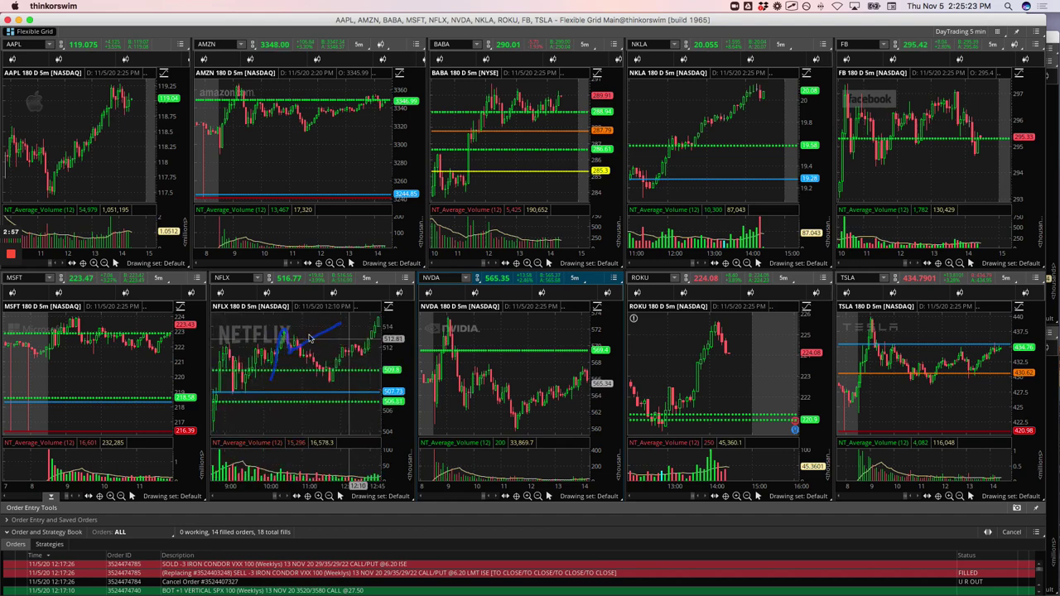
pyautogui.moveTo(286, 336)
pyautogui.mouseDown()
pyautogui.moveTo(318, 372)
pyautogui.moveTo(371, 332)
pyautogui.mouseUp()
pyautogui.scroll(-2, 365, 355)
pyautogui.scroll(-3, 365, 355)
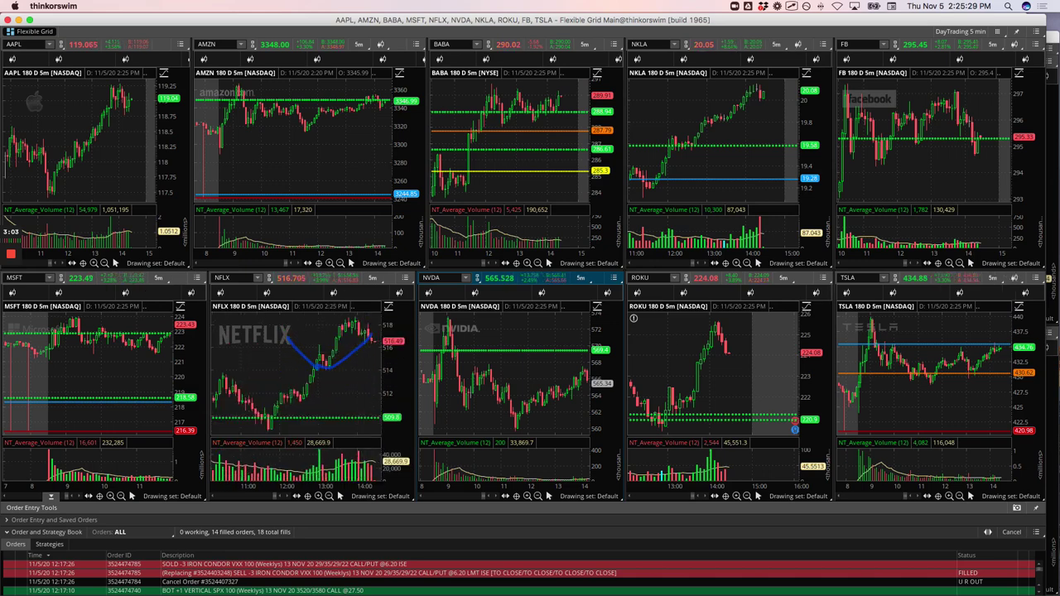
pyautogui.click(268, 274)
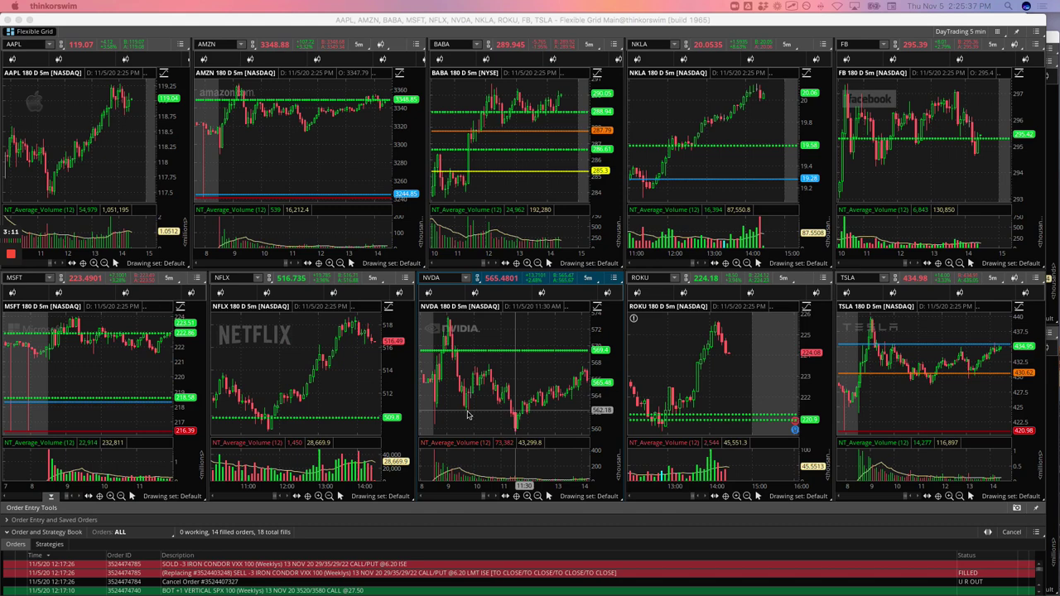
# Trace the NVDA chart's opening rally and the start of the pullback from its morning peak
pyautogui.moveTo(436, 405)
pyautogui.mouseDown()
pyautogui.moveTo(444, 328)
pyautogui.moveTo(452, 346)
pyautogui.mouseUp()
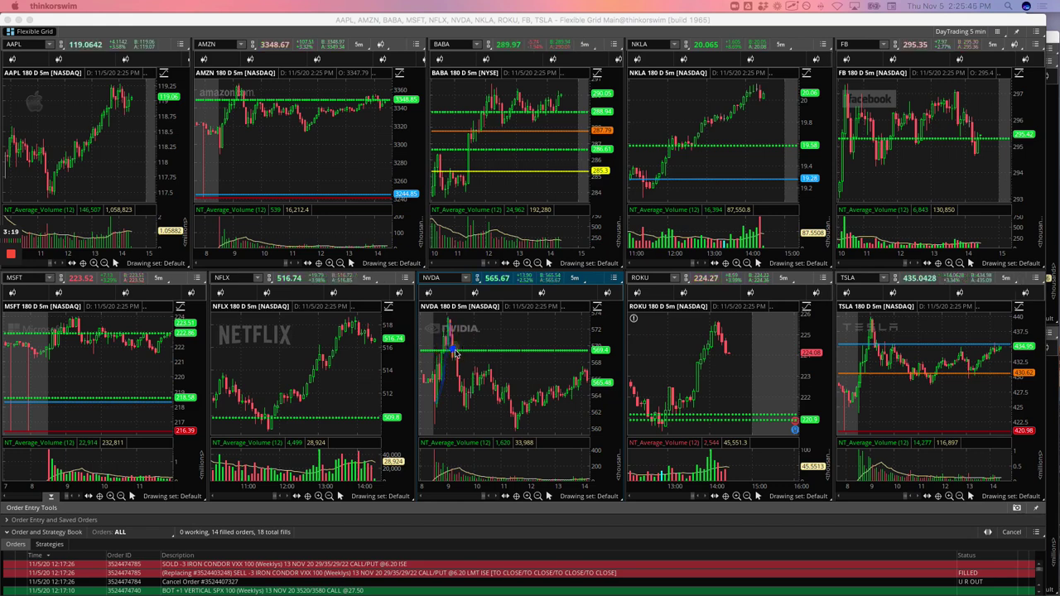
pyautogui.moveTo(454, 352)
pyautogui.mouseDown()
pyautogui.moveTo(472, 323)
pyautogui.moveTo(451, 352)
pyautogui.moveTo(459, 385)
pyautogui.mouseUp()
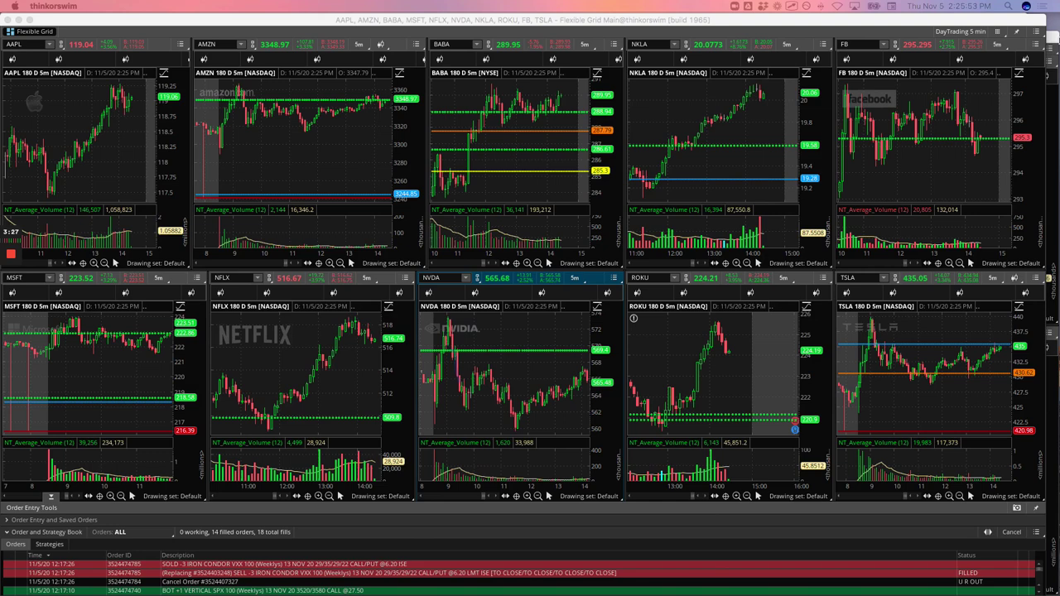
# Switch to the BA–UBER chart grid and trace the PTON chart's sideways consolidation after its morning climb
pyautogui.click(1055, 38)
pyautogui.scroll(-5, 559, 203)
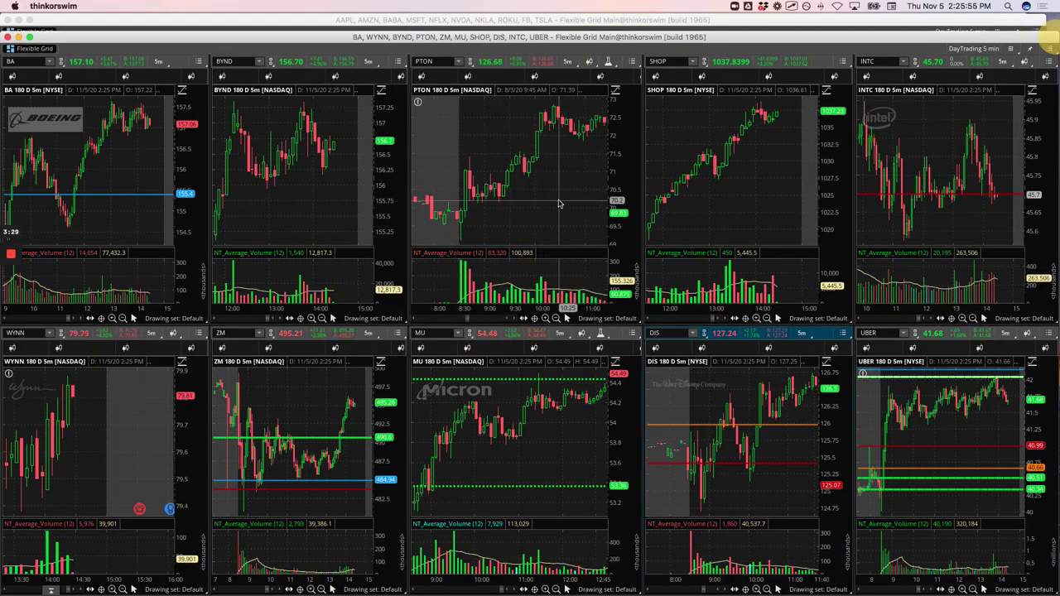
pyautogui.click(559, 204)
pyautogui.scroll(-5, 559, 204)
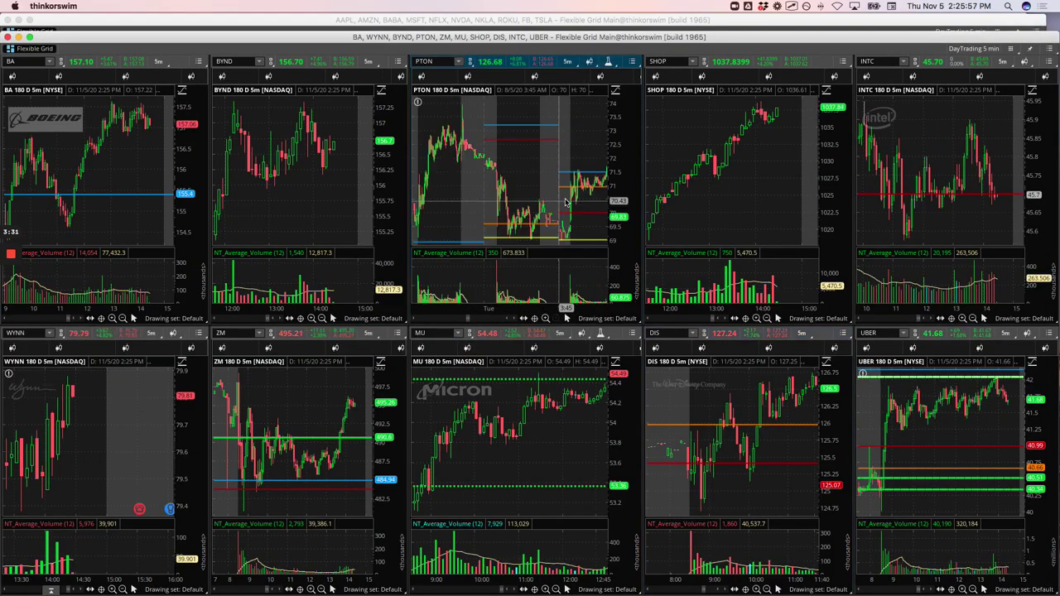
pyautogui.moveTo(566, 202); pyautogui.dragTo(614, 205)
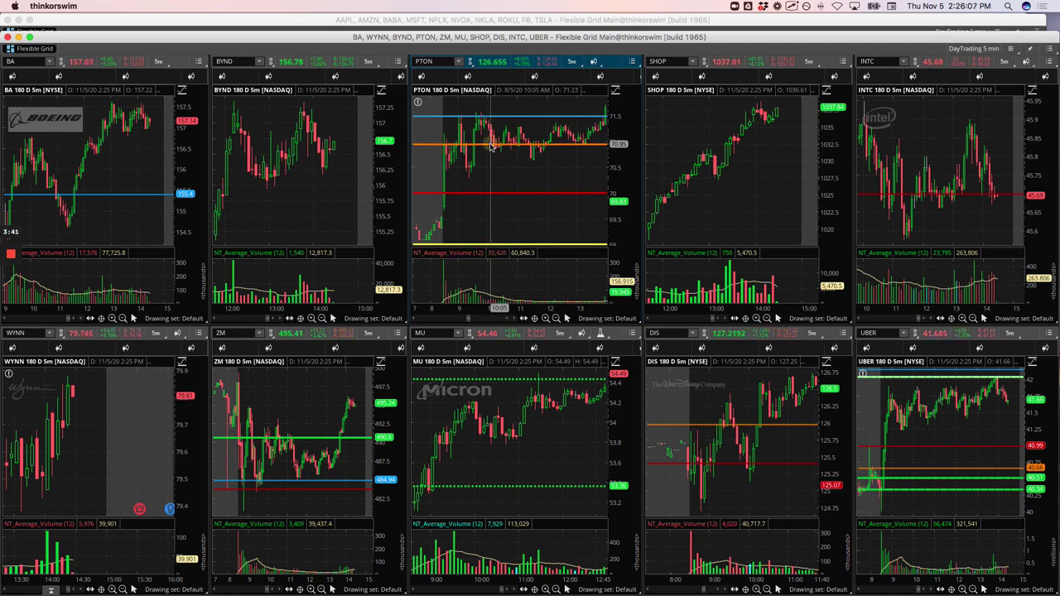
pyautogui.moveTo(490, 146); pyautogui.dragTo(579, 139)
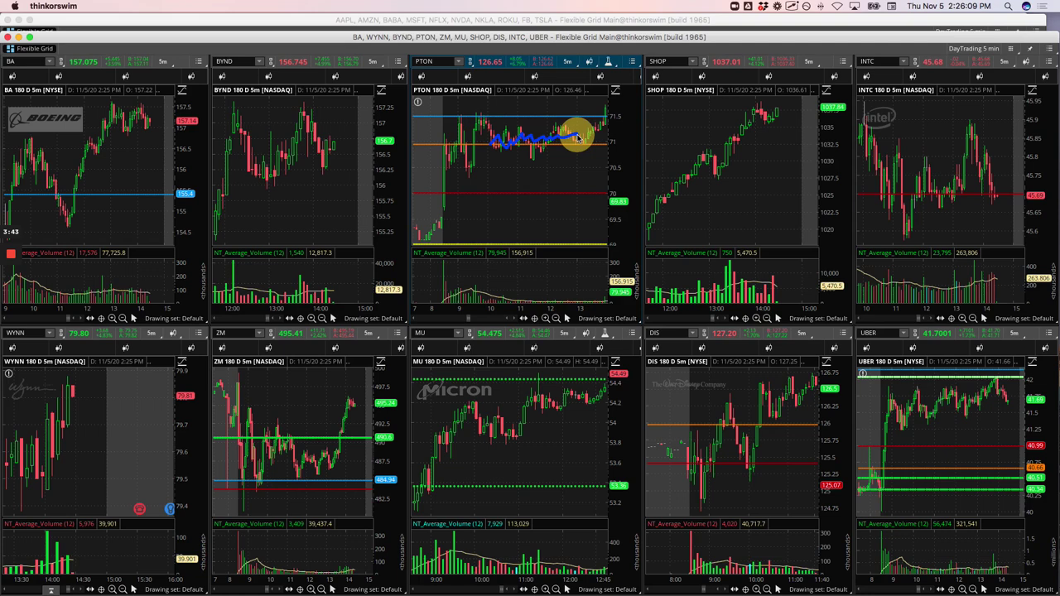
# Trace the PTON chart's afternoon climb from about 13:05 to its peak near 14:00
pyautogui.hscroll(4, 580, 157)
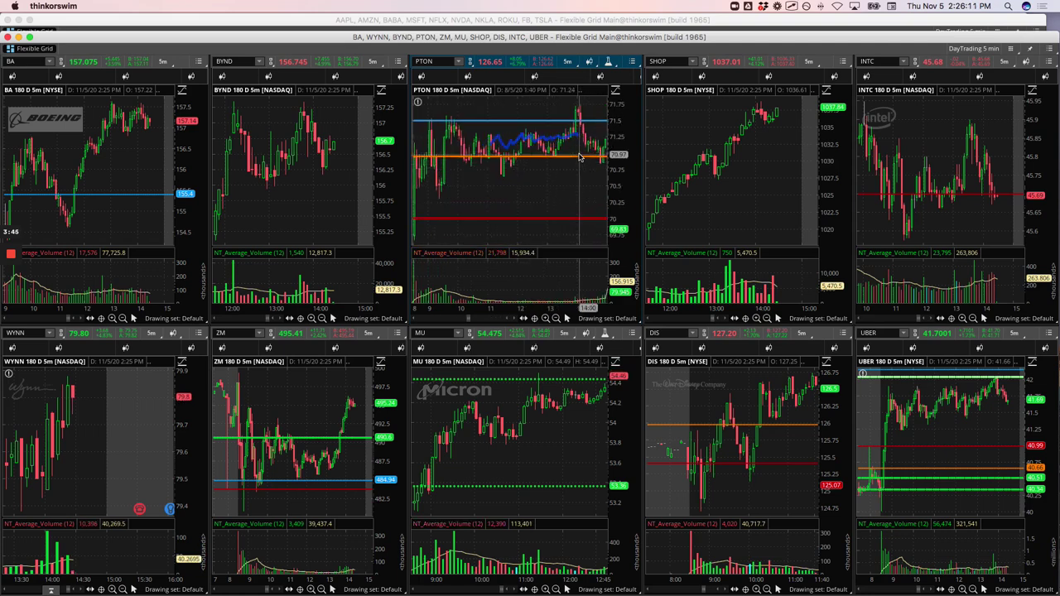
pyautogui.hscroll(2, 580, 158)
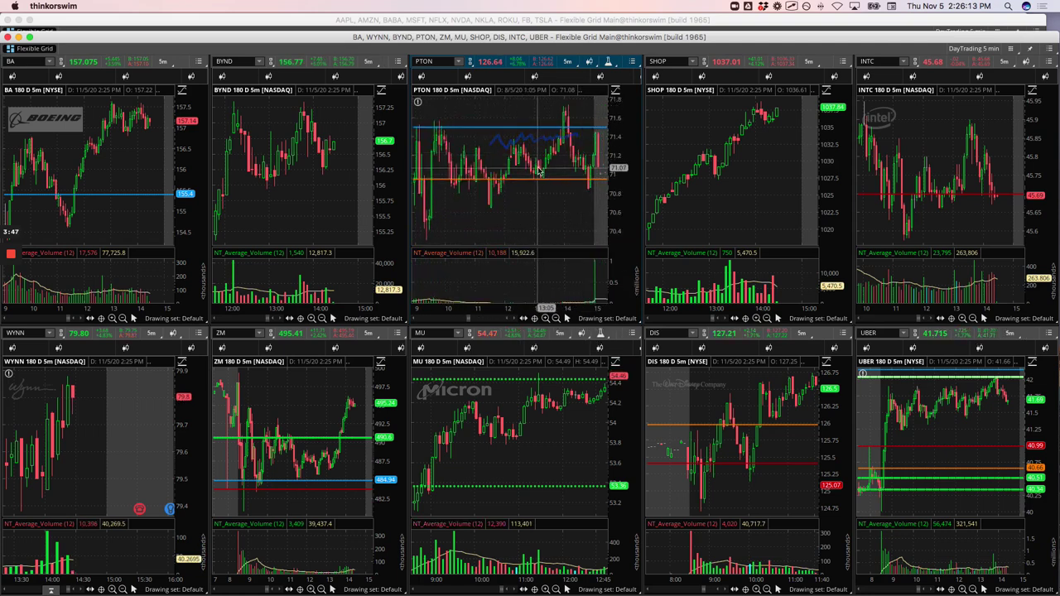
pyautogui.moveTo(538, 175); pyautogui.dragTo(553, 150)
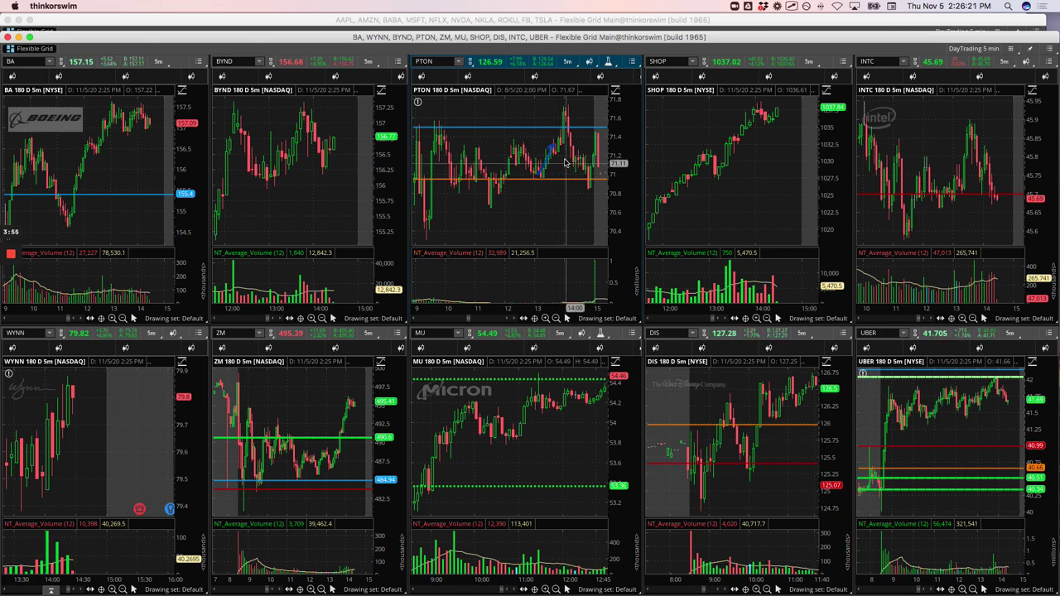
pyautogui.moveTo(552, 157); pyautogui.dragTo(568, 110)
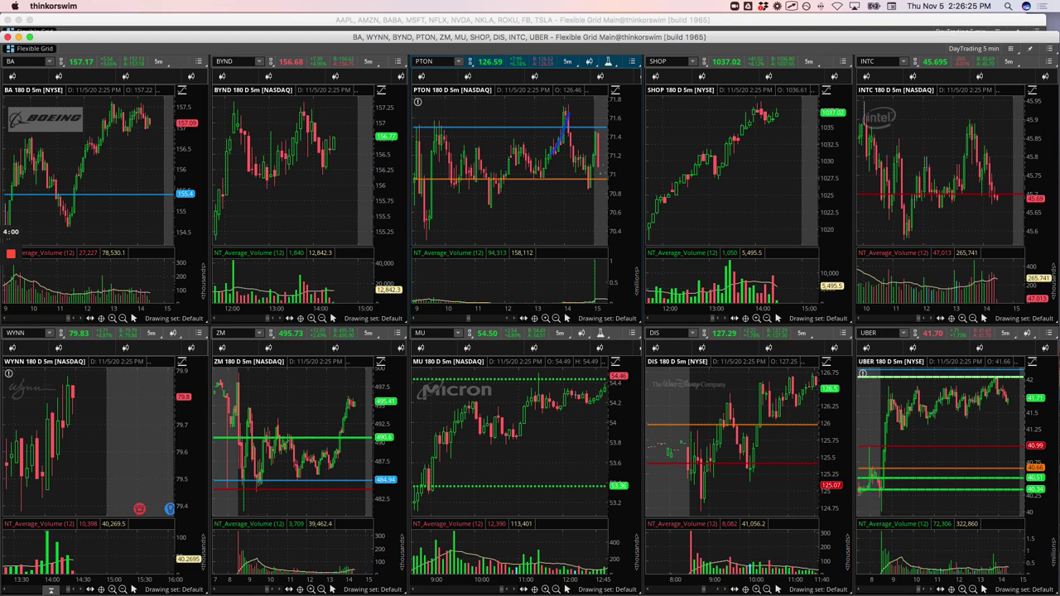
pyautogui.click(264, 328)
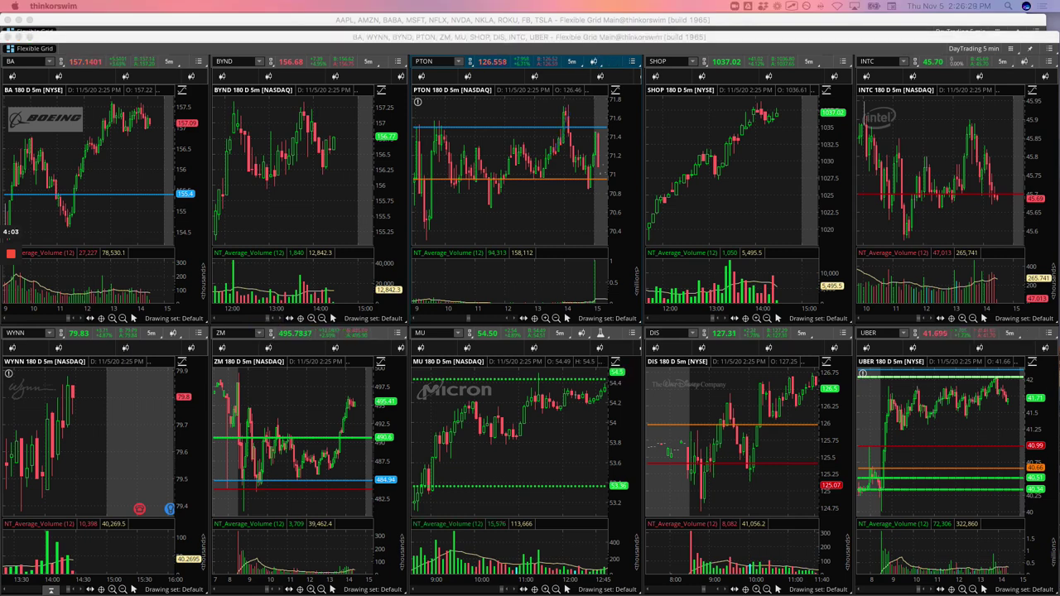
# Return to the AAPL–TSLA chart grid and trace the TSLA chart's morning spike, initial pullback and further decline after 10:00
pyautogui.click(1012, 20)
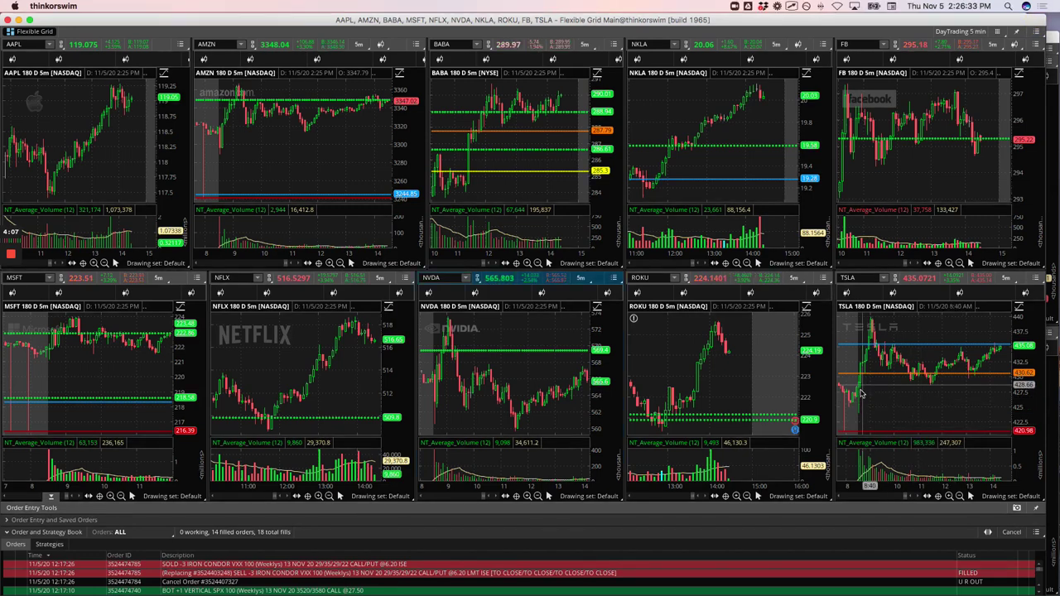
pyautogui.moveTo(861, 394); pyautogui.dragTo(868, 347)
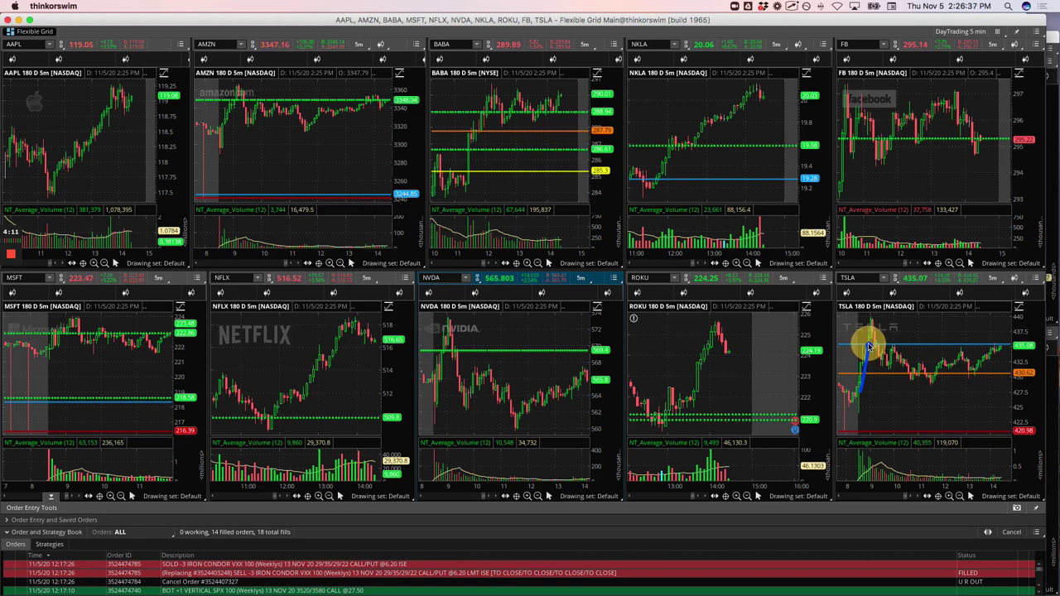
pyautogui.moveTo(870, 339); pyautogui.dragTo(870, 328)
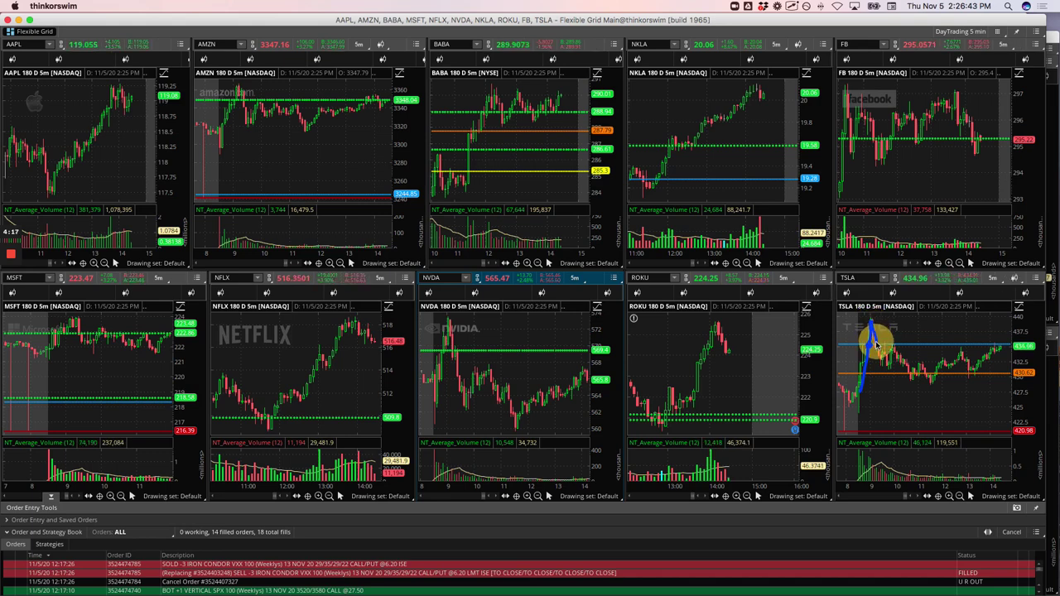
pyautogui.moveTo(875, 346); pyautogui.dragTo(879, 347)
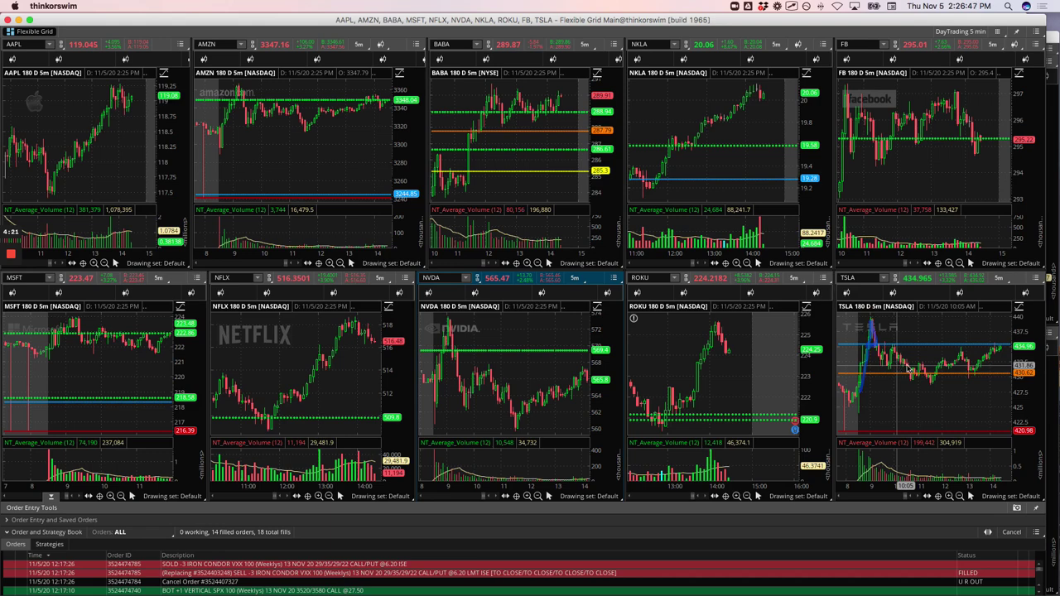
pyautogui.hscroll(1, 911, 371)
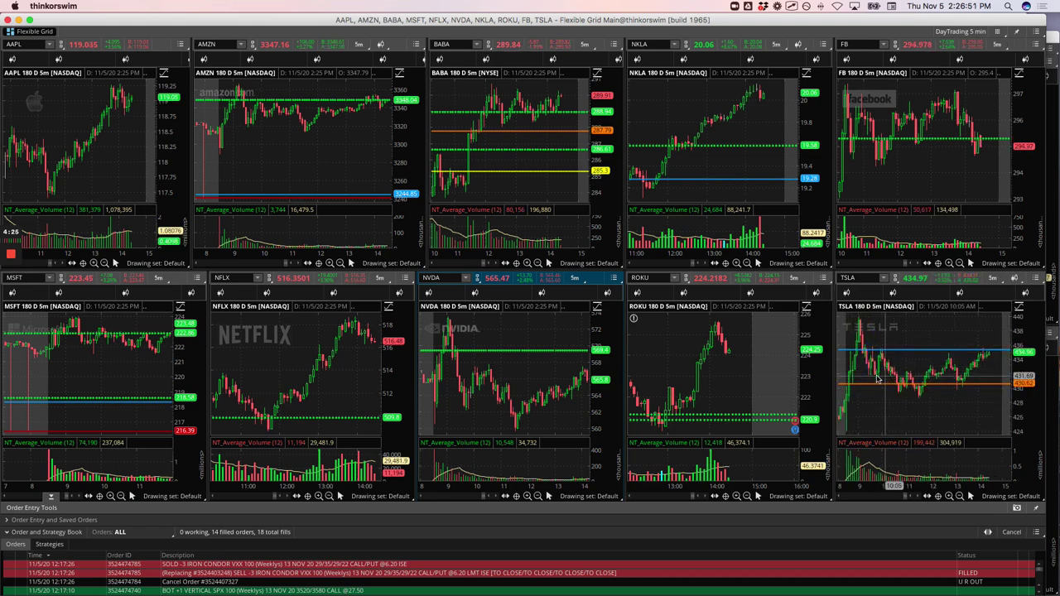
pyautogui.moveTo(875, 377)
pyautogui.mouseDown()
pyautogui.moveTo(881, 358)
pyautogui.moveTo(895, 384)
pyautogui.mouseUp()
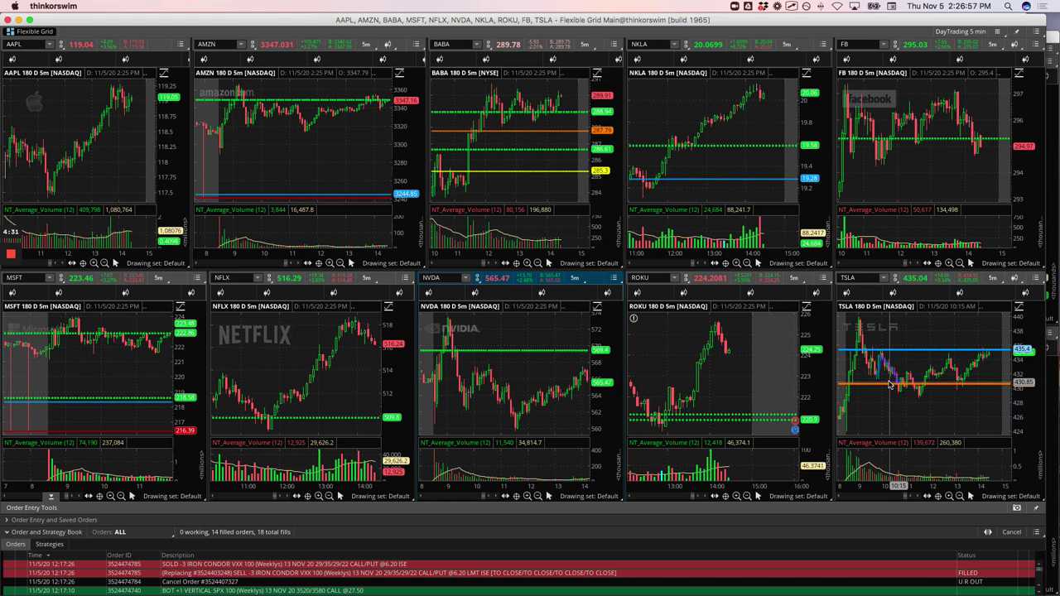
# Switch to the BA–UBER chart grid and trace the UBER chart's swings from the morning pullback up to the afternoon high
pyautogui.click(1054, 40)
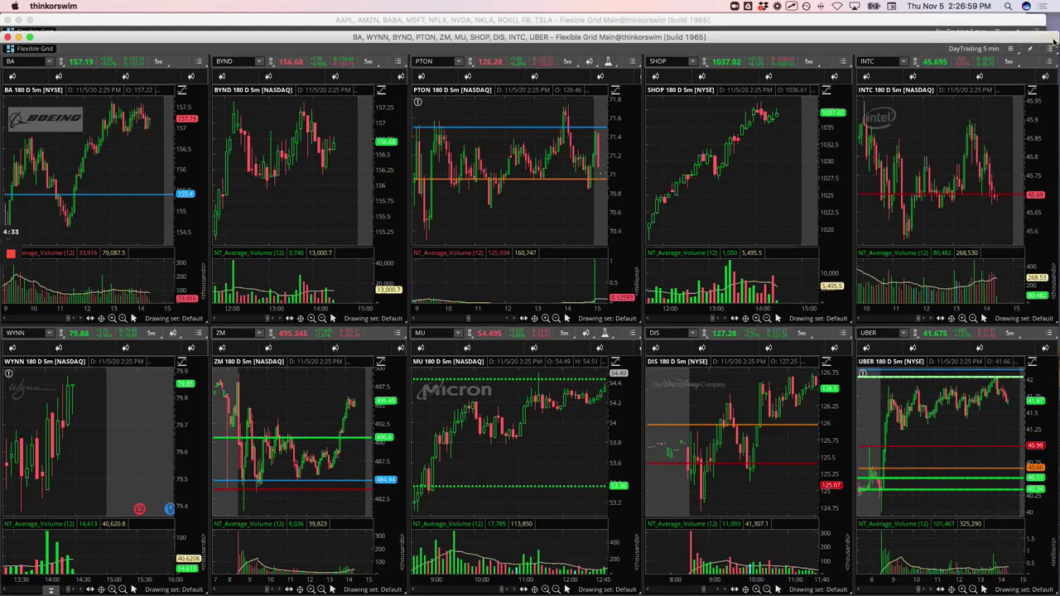
pyautogui.click(956, 430)
pyautogui.scroll(-5, 957, 431)
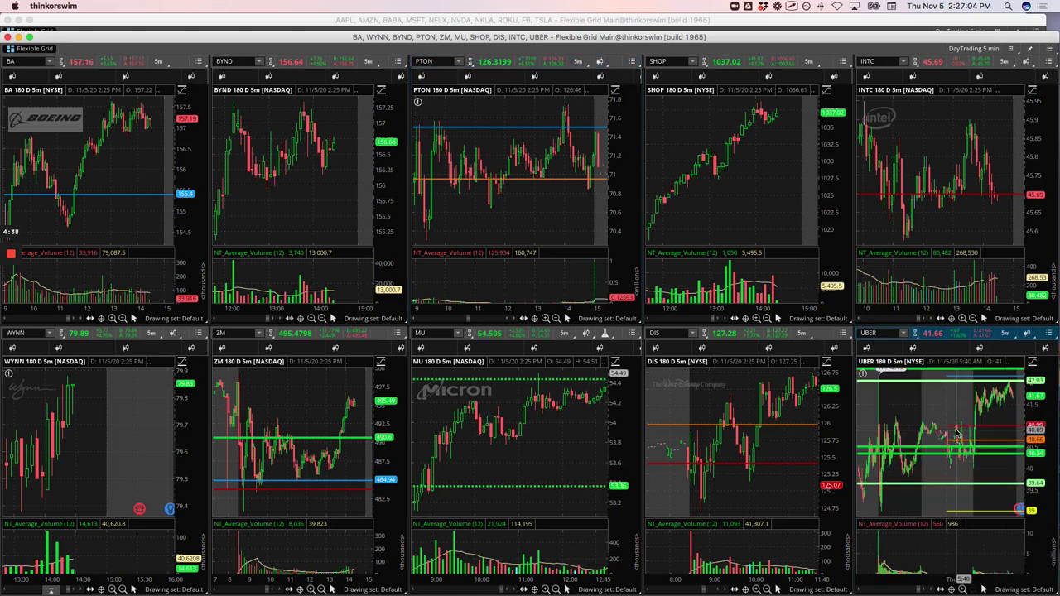
pyautogui.click(877, 376)
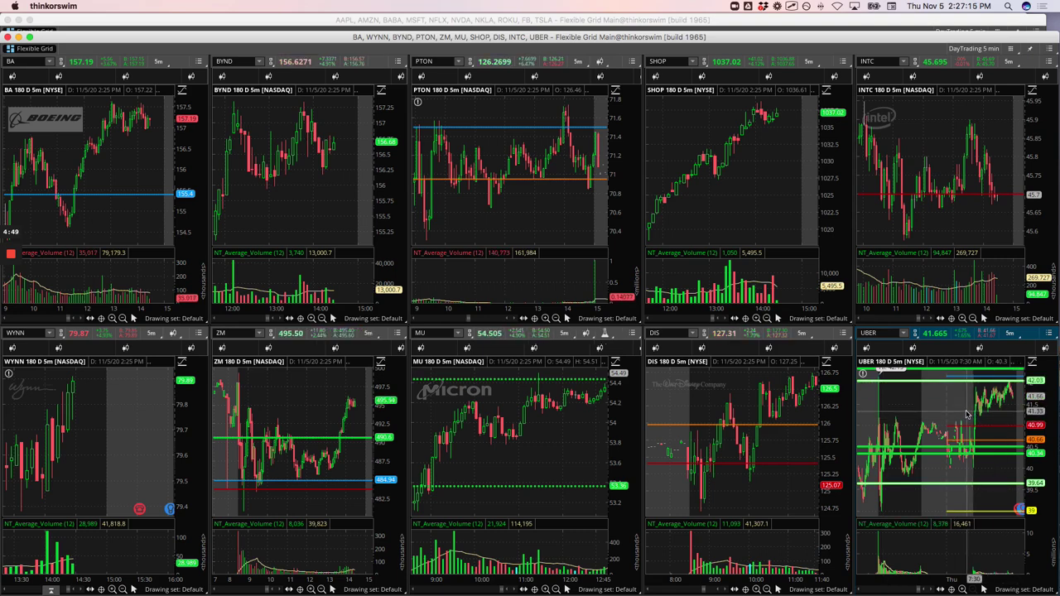
pyautogui.moveTo(967, 410); pyautogui.dragTo(1036, 414)
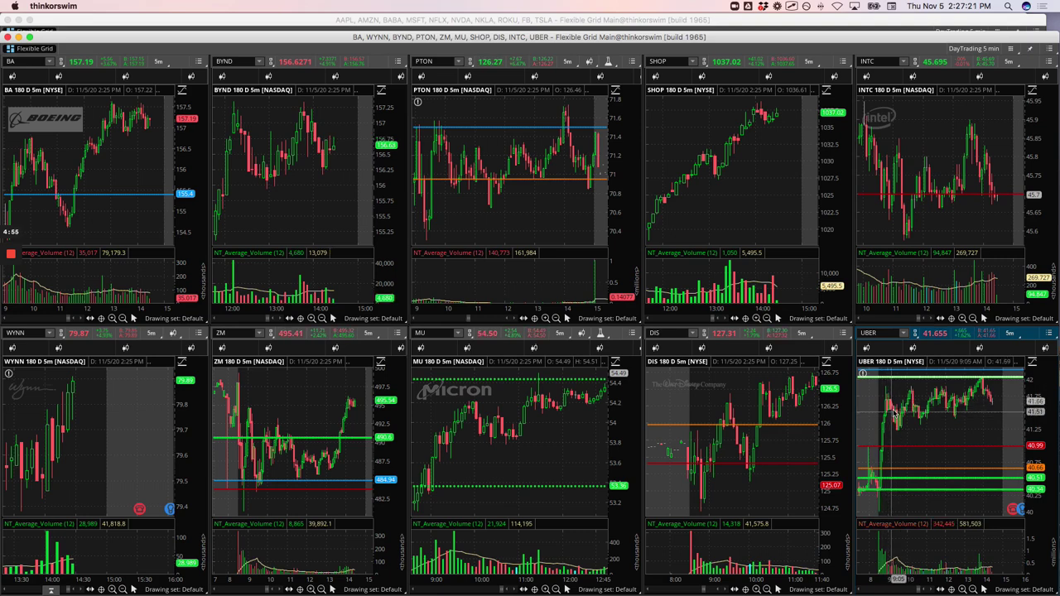
pyautogui.click(893, 409)
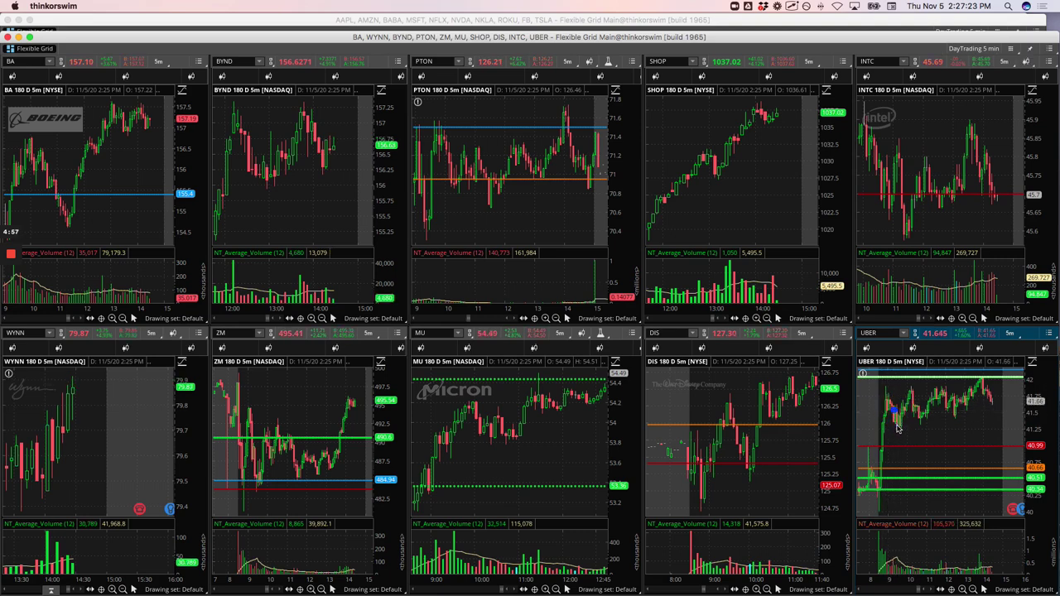
pyautogui.moveTo(898, 425)
pyautogui.mouseDown()
pyautogui.moveTo(906, 391)
pyautogui.moveTo(917, 418)
pyautogui.moveTo(931, 399)
pyautogui.moveTo(945, 409)
pyautogui.moveTo(970, 396)
pyautogui.mouseUp()
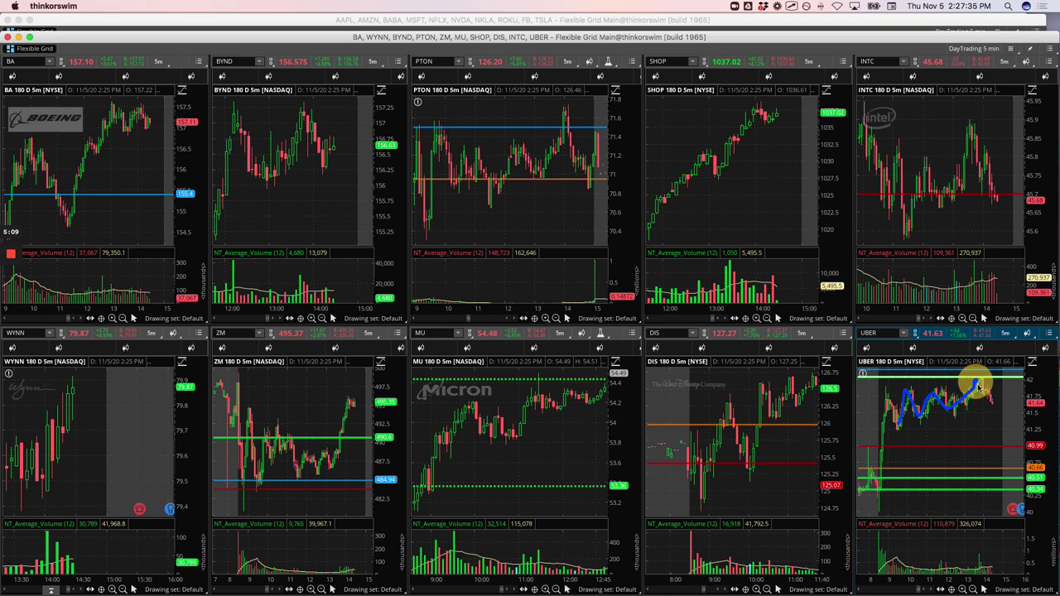
pyautogui.moveTo(980, 388); pyautogui.dragTo(981, 381)
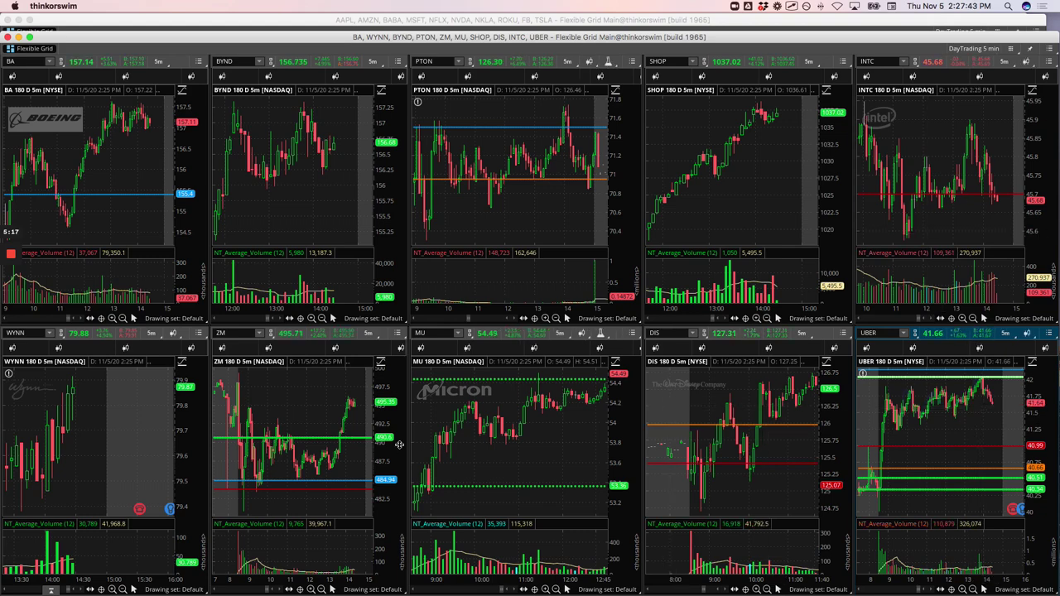
pyautogui.click(247, 387)
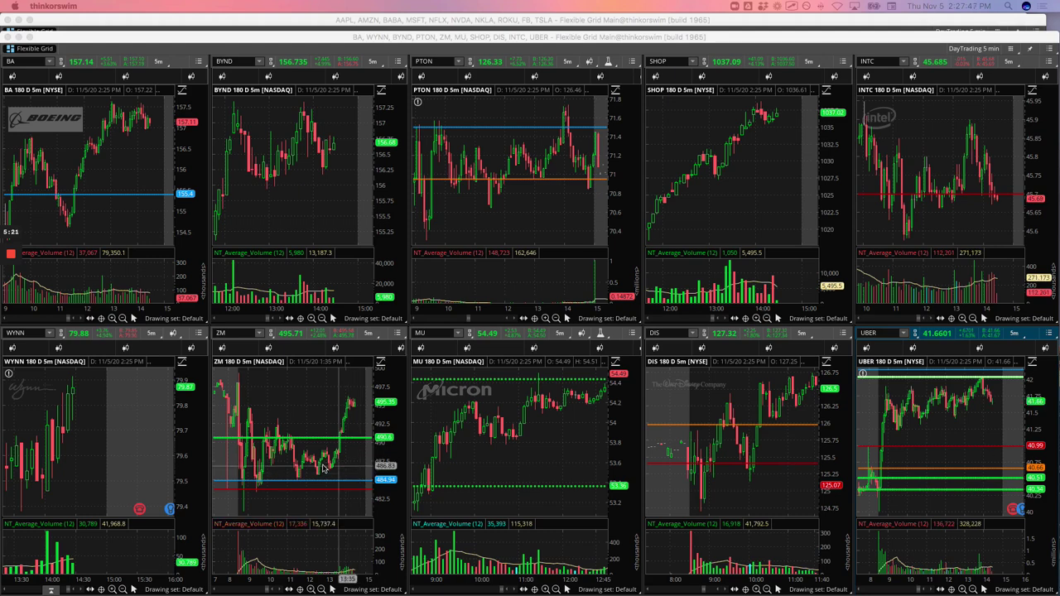
# Bring the morning session into view on the ZM chart and trace its sharp opening dip and rebound
pyautogui.scroll(-2, 325, 470)
pyautogui.click(315, 420)
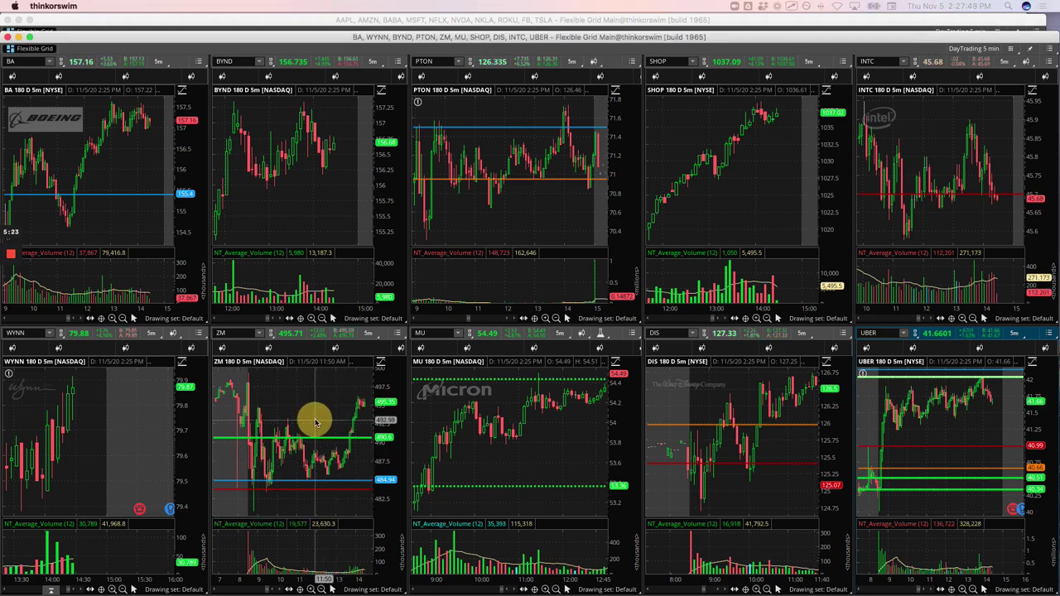
pyautogui.scroll(-5, 314, 421)
pyautogui.moveTo(317, 439); pyautogui.dragTo(356, 447)
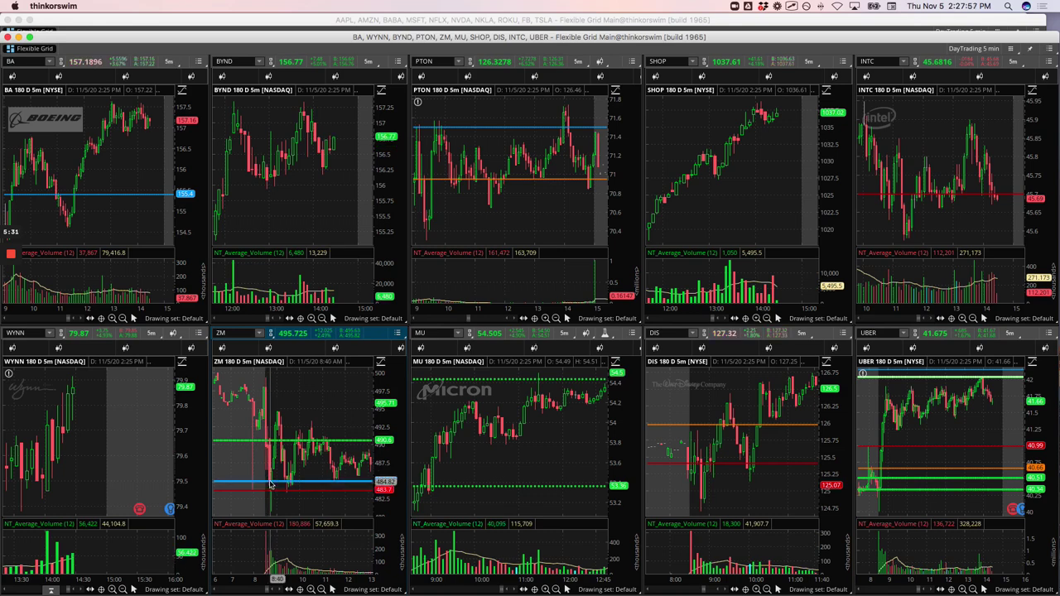
pyautogui.moveTo(270, 486)
pyautogui.mouseDown()
pyautogui.moveTo(272, 509)
pyautogui.moveTo(274, 446)
pyautogui.mouseUp()
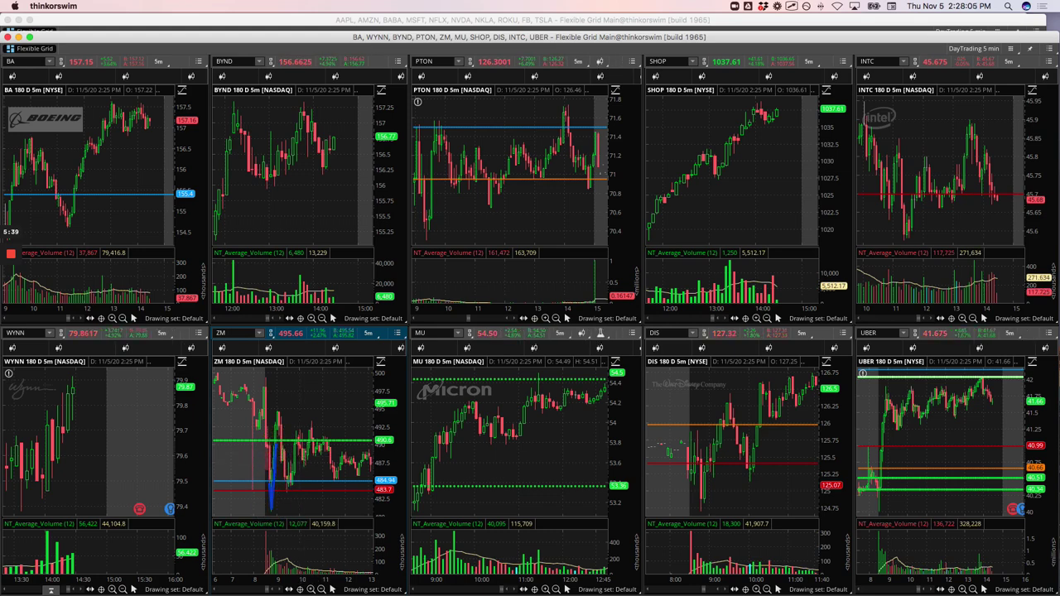